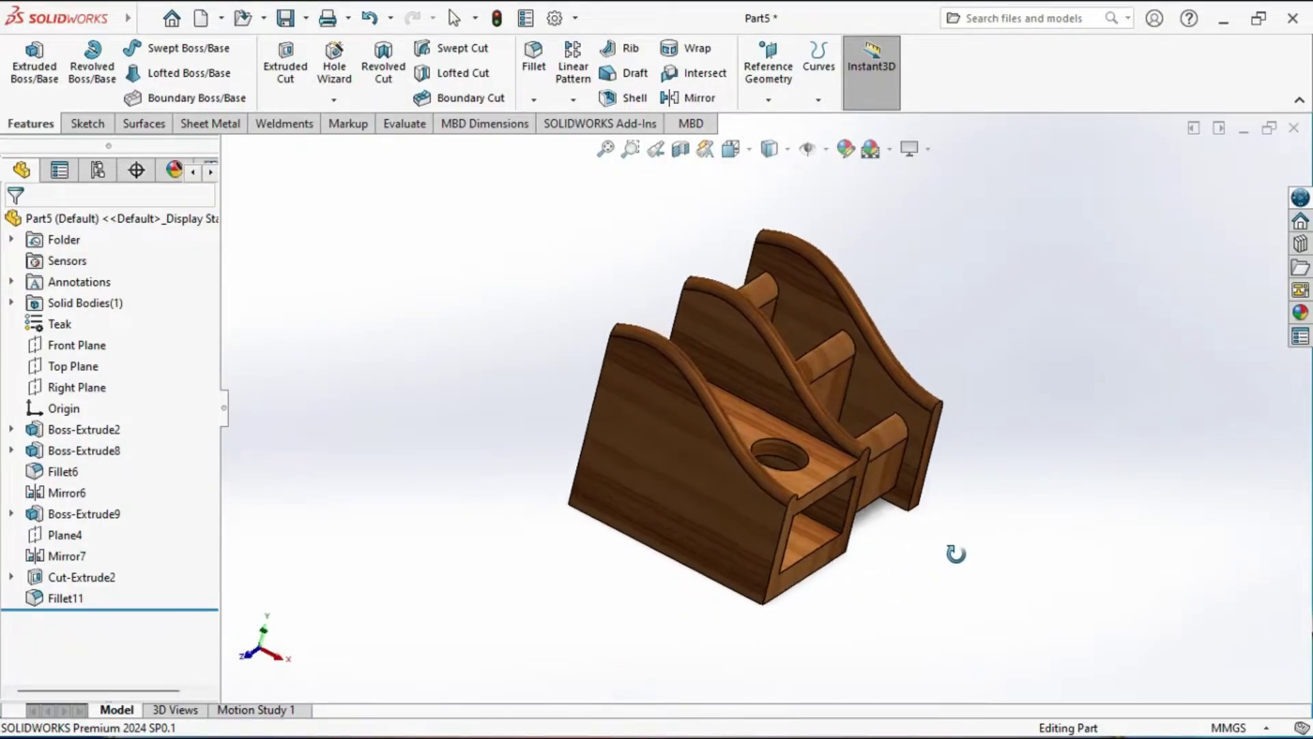
key(ctrl+7)
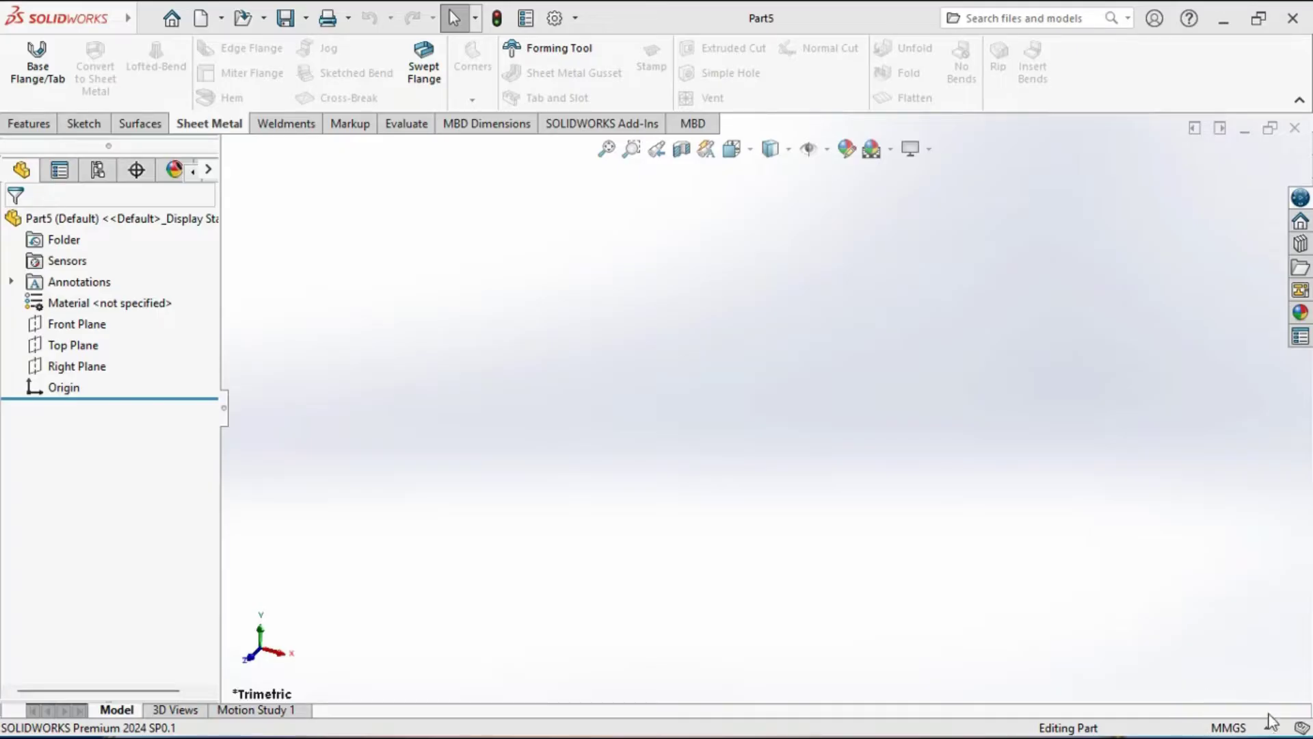
Step: Set the document units to MMGS (millimeter, gram, second)
click(1240, 728)
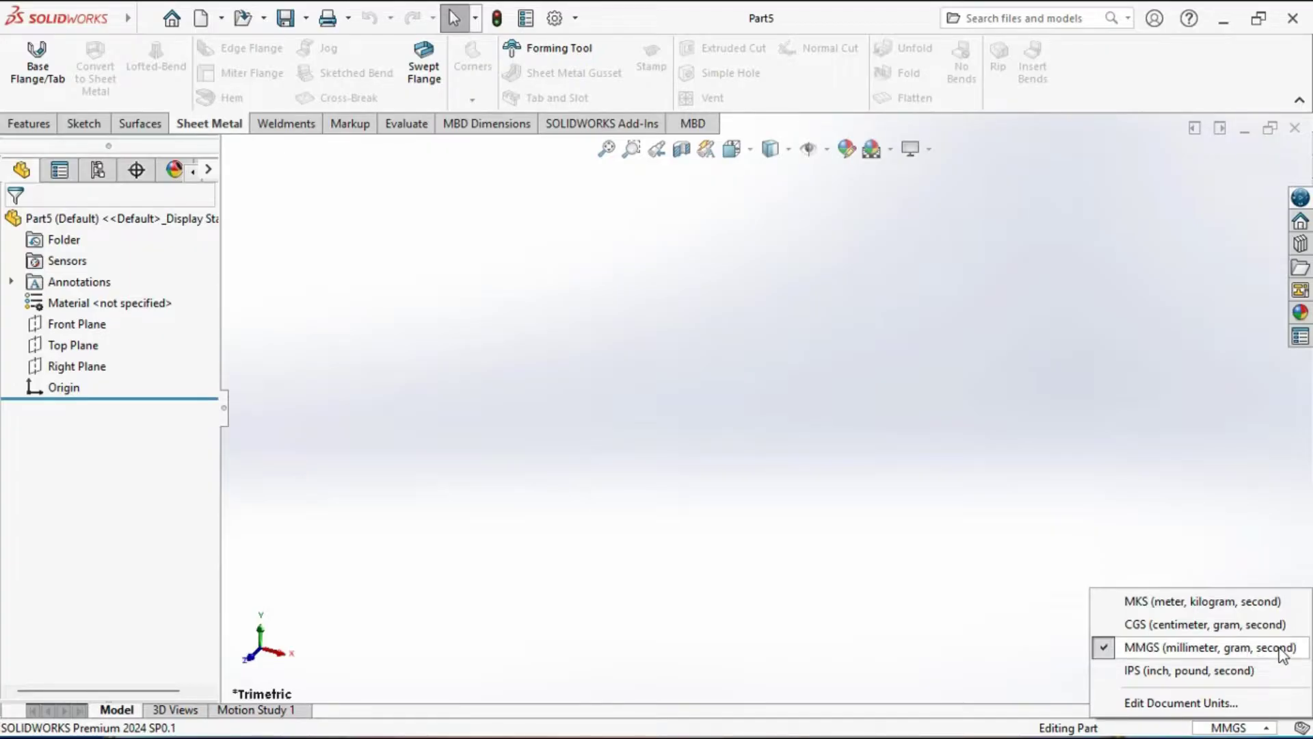
click(1244, 728)
click(1245, 729)
click(1109, 652)
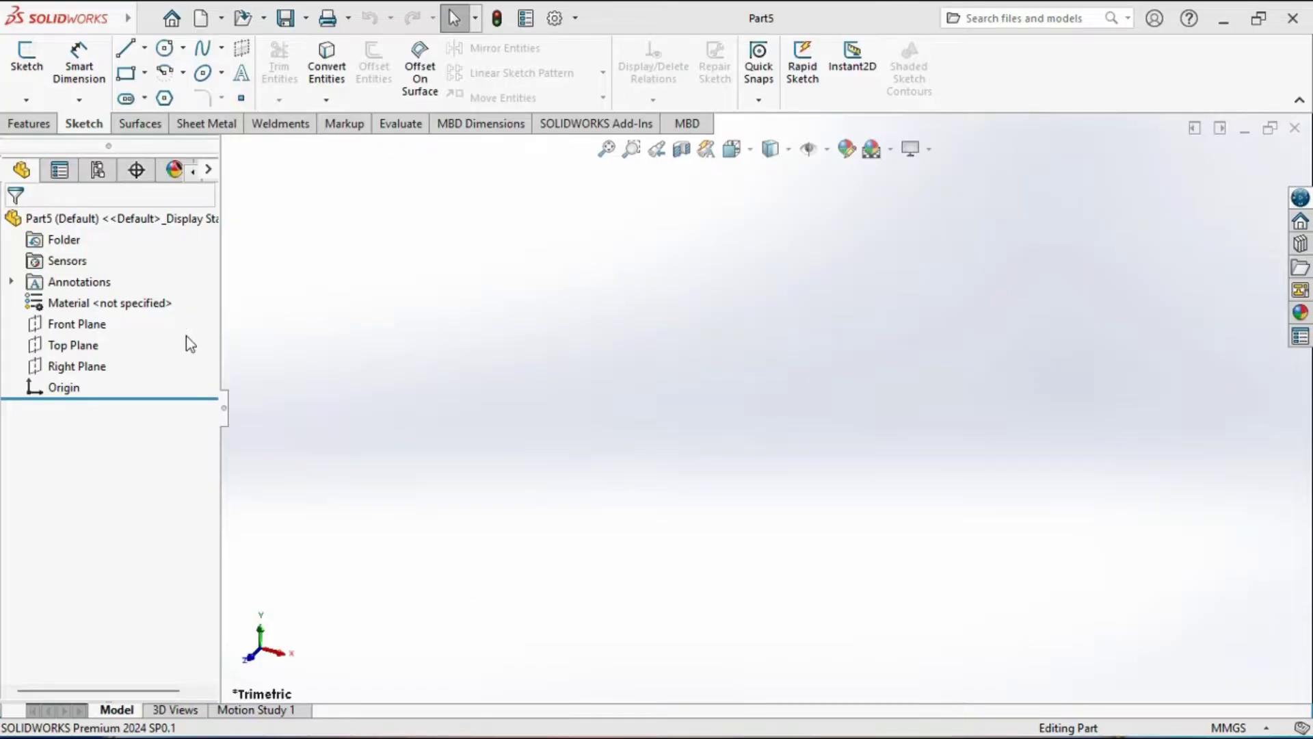
Step: Start a sketch on the Front Plane and draw a horizontal base line about 135 mm long from the origin
click(27, 58)
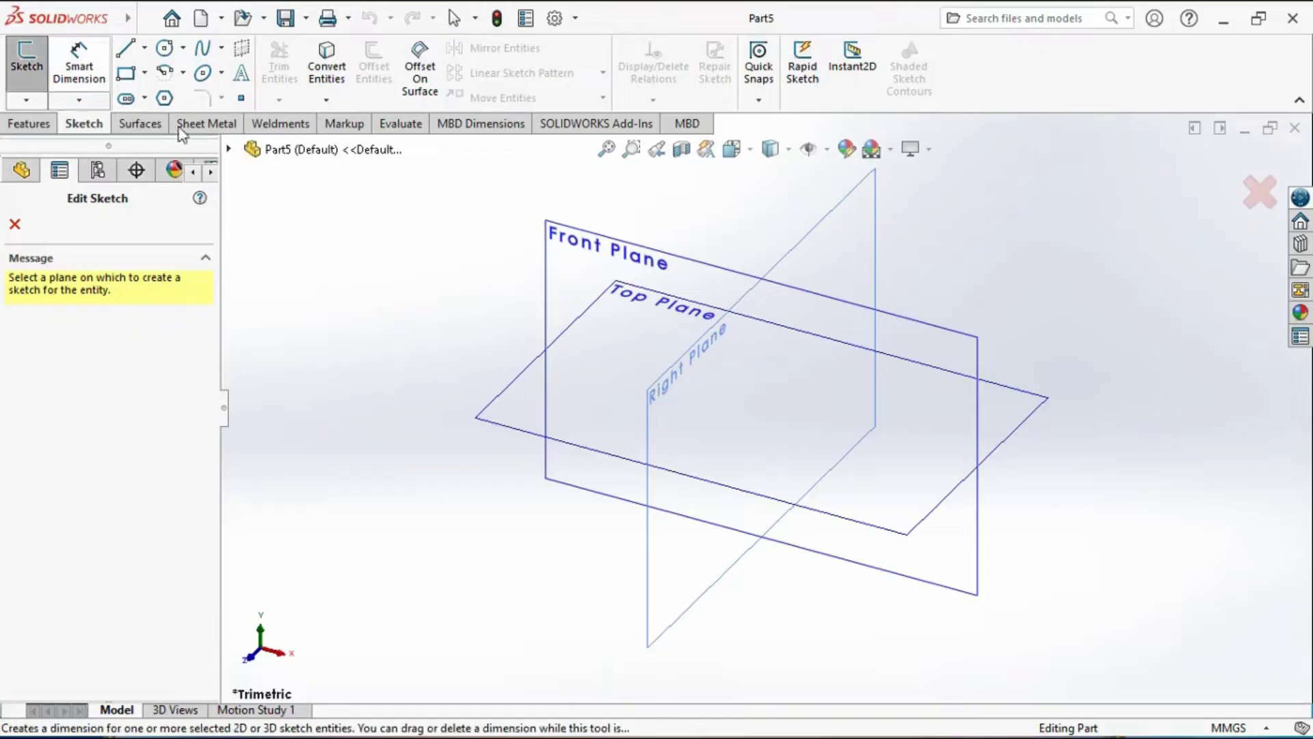
click(565, 263)
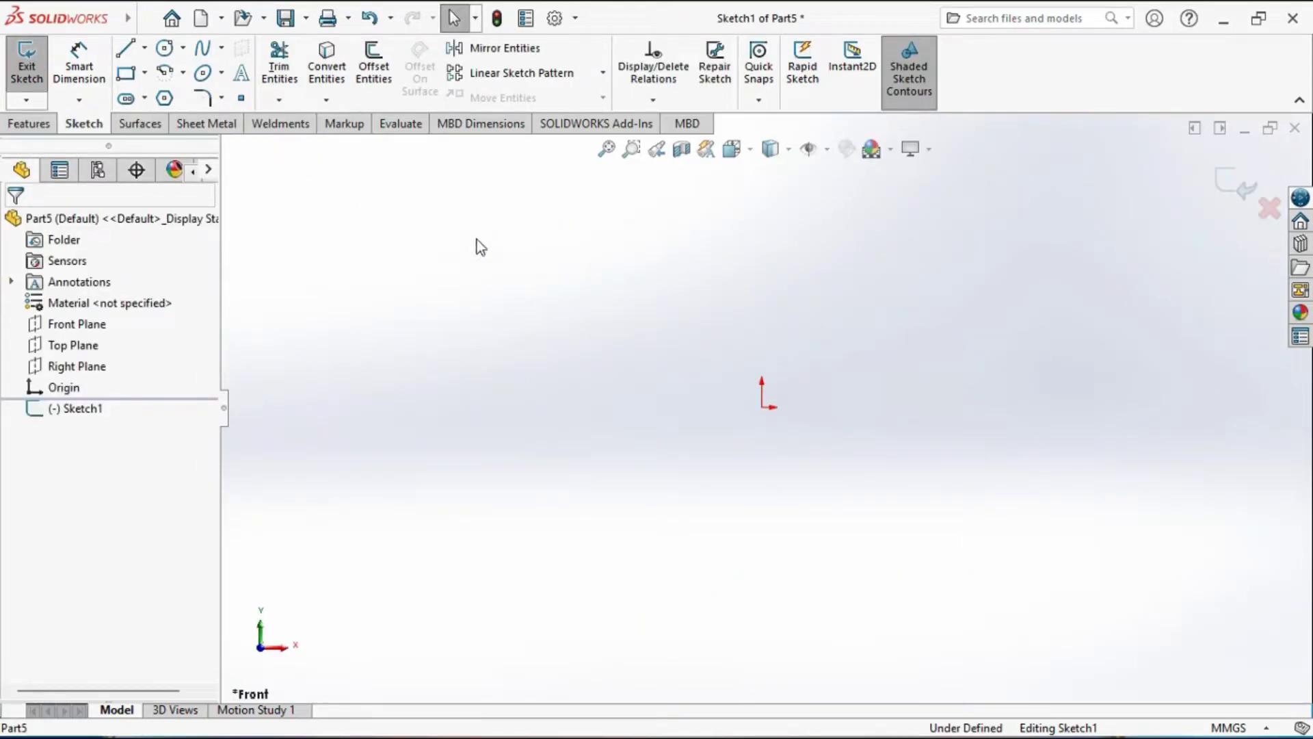
click(127, 50)
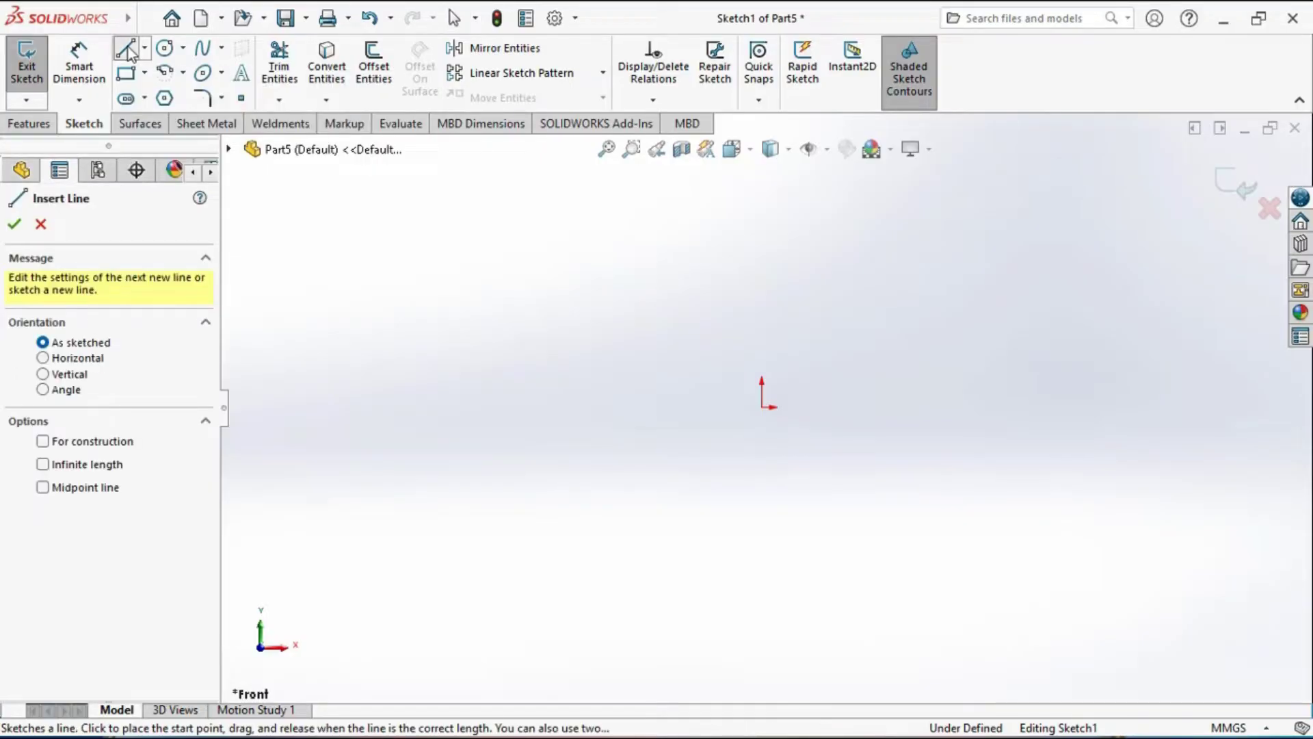
click(761, 408)
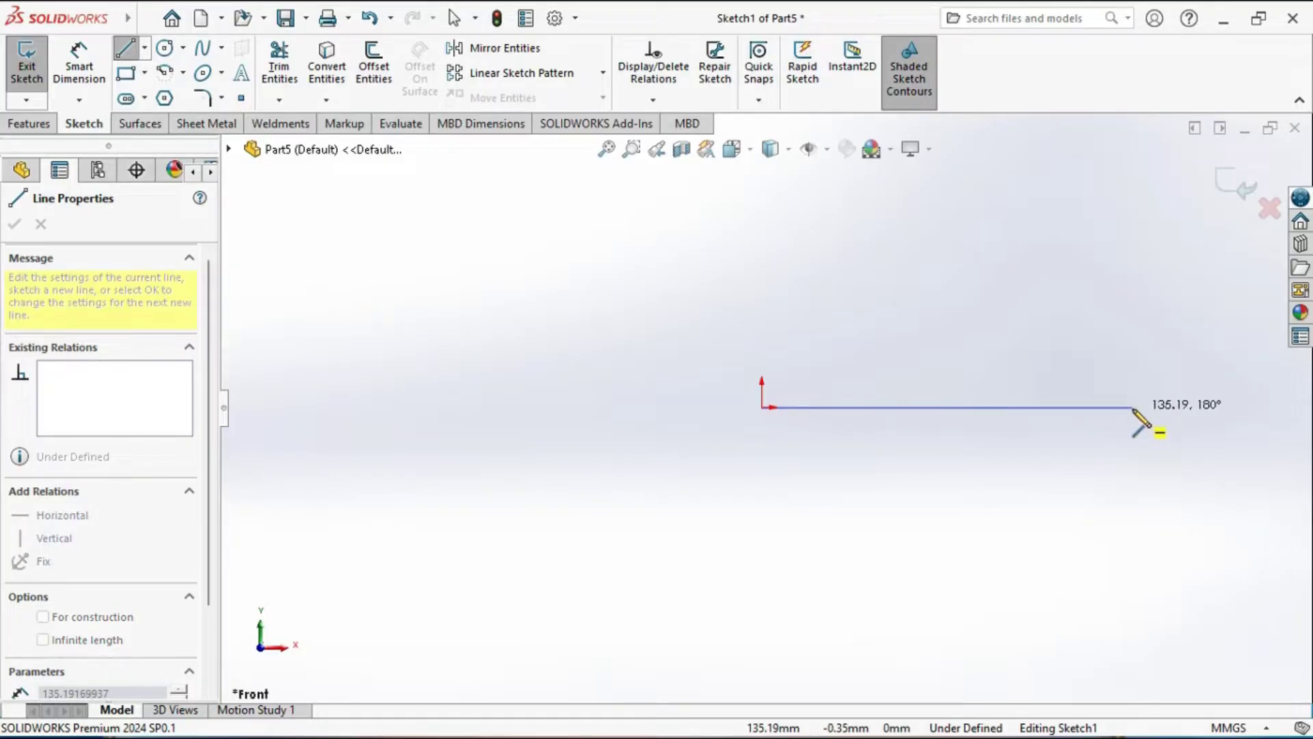
click(1133, 407)
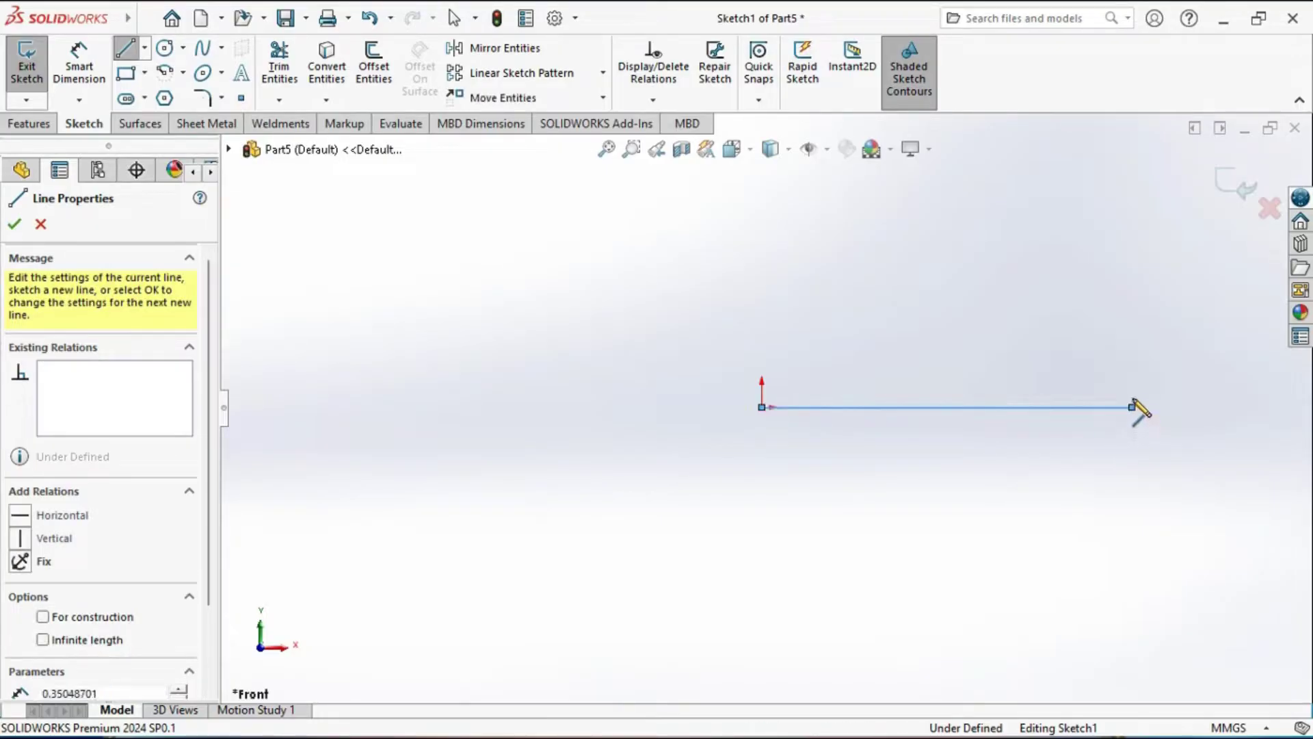
Step: Continue the profile with the short upright at the base line's far end, about 9.5 mm thick, down to floor level
click(1132, 298)
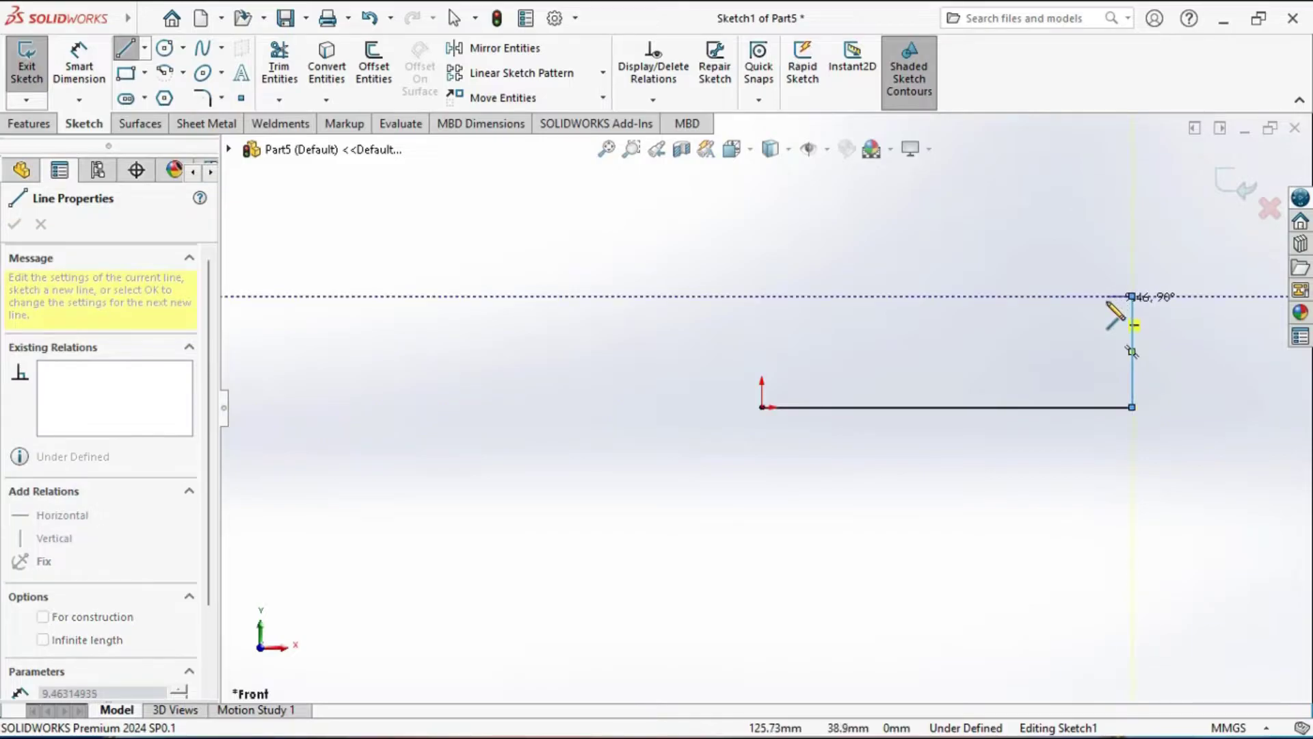
click(1106, 296)
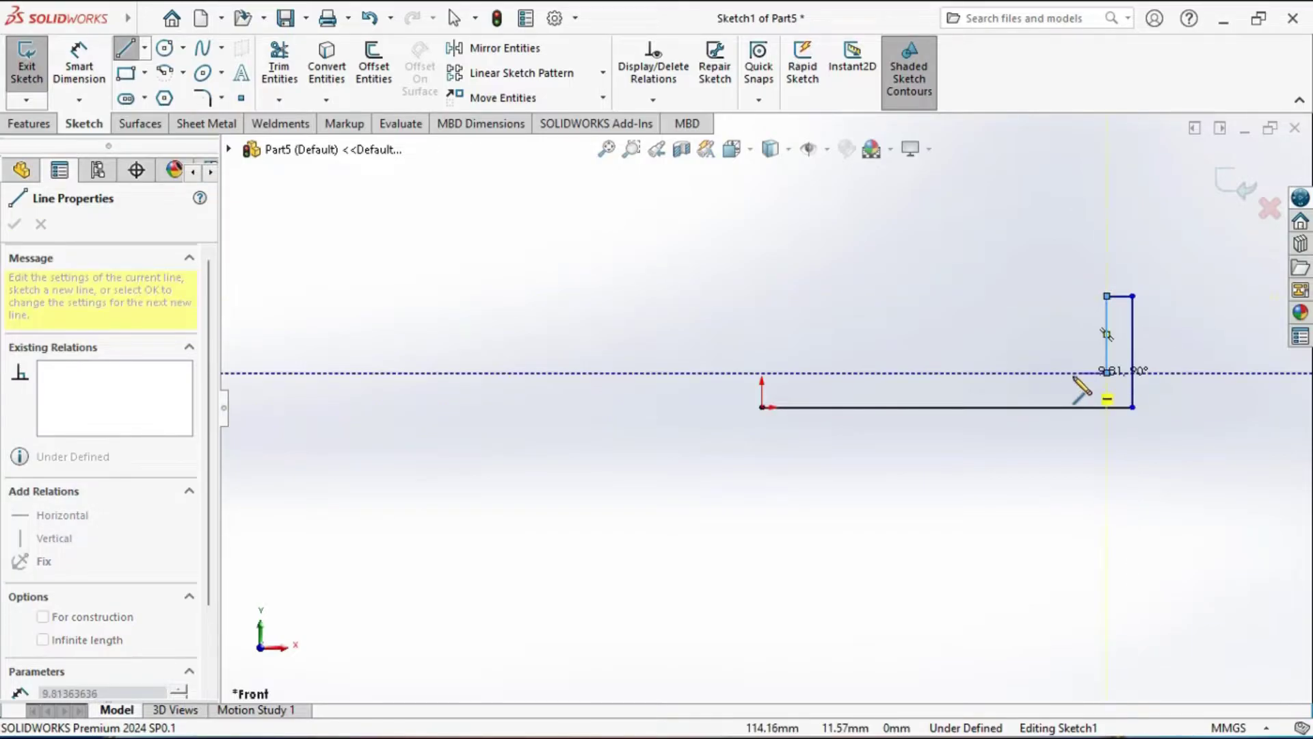
click(1107, 373)
Step: Draw the floor segment about 40 mm long and the middle upright about 55 mm high and 9.5 mm thick
click(997, 373)
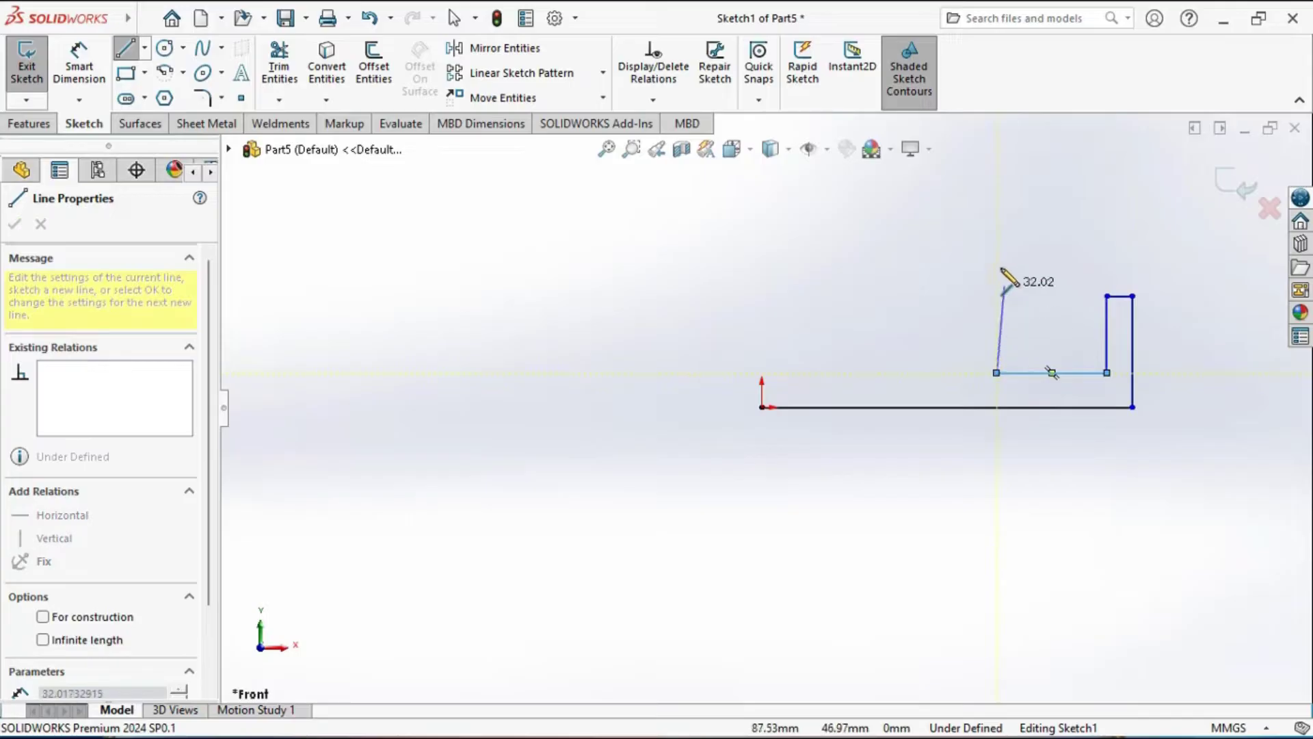
click(997, 221)
click(970, 222)
click(970, 372)
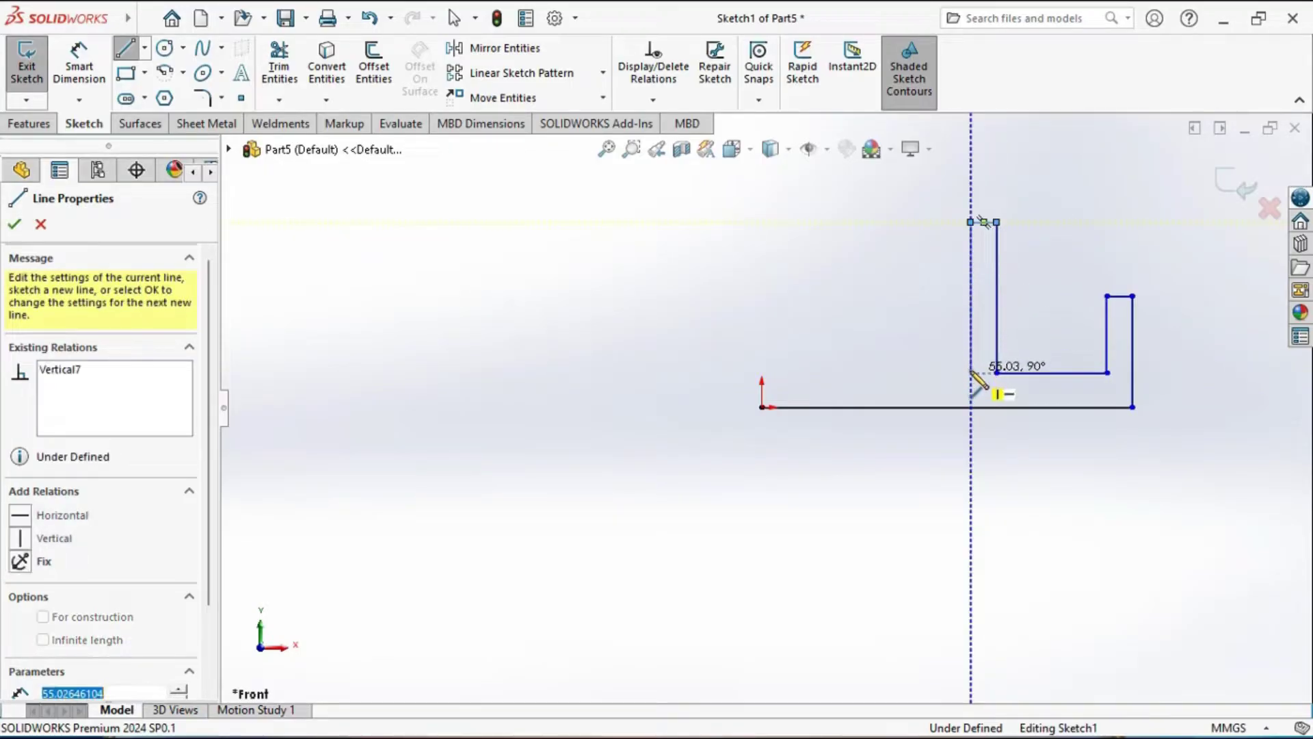
Step: Draw the second floor segment about 62 mm long and the tallest upright, closing the profile at the origin about 90 mm below its top
click(799, 373)
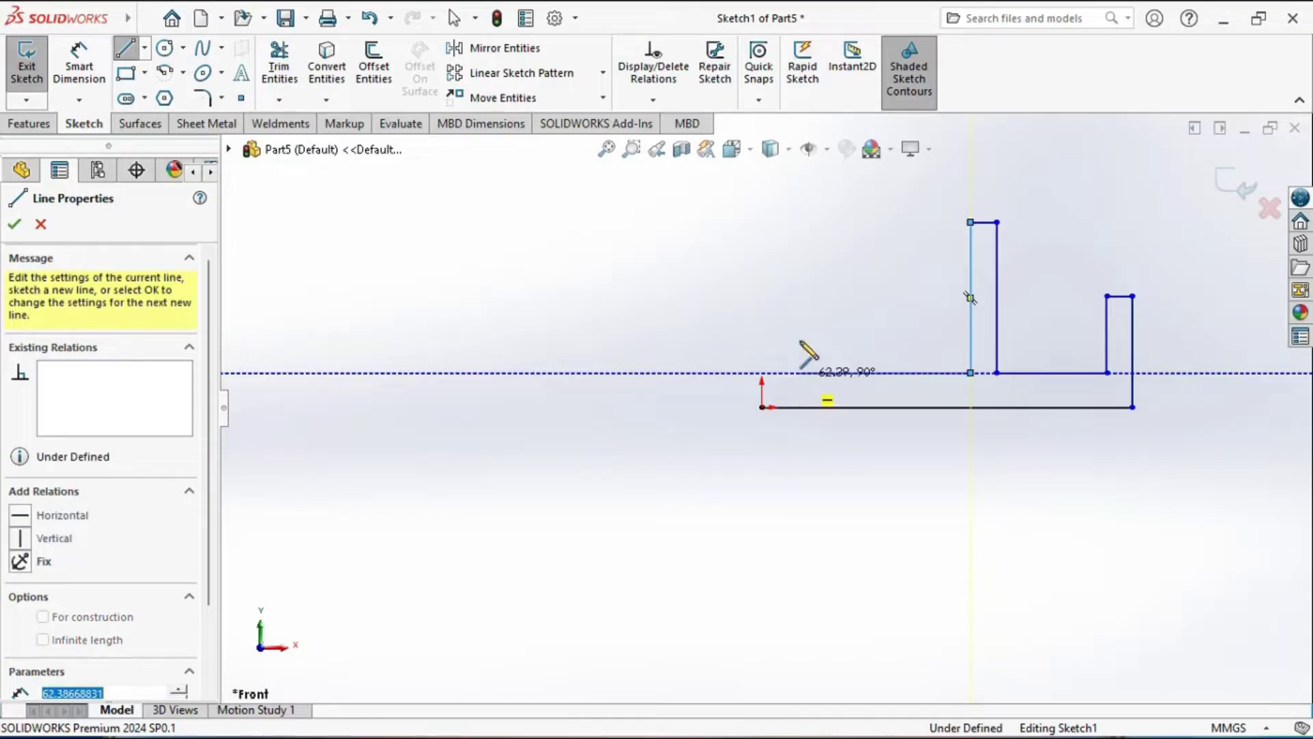
click(800, 192)
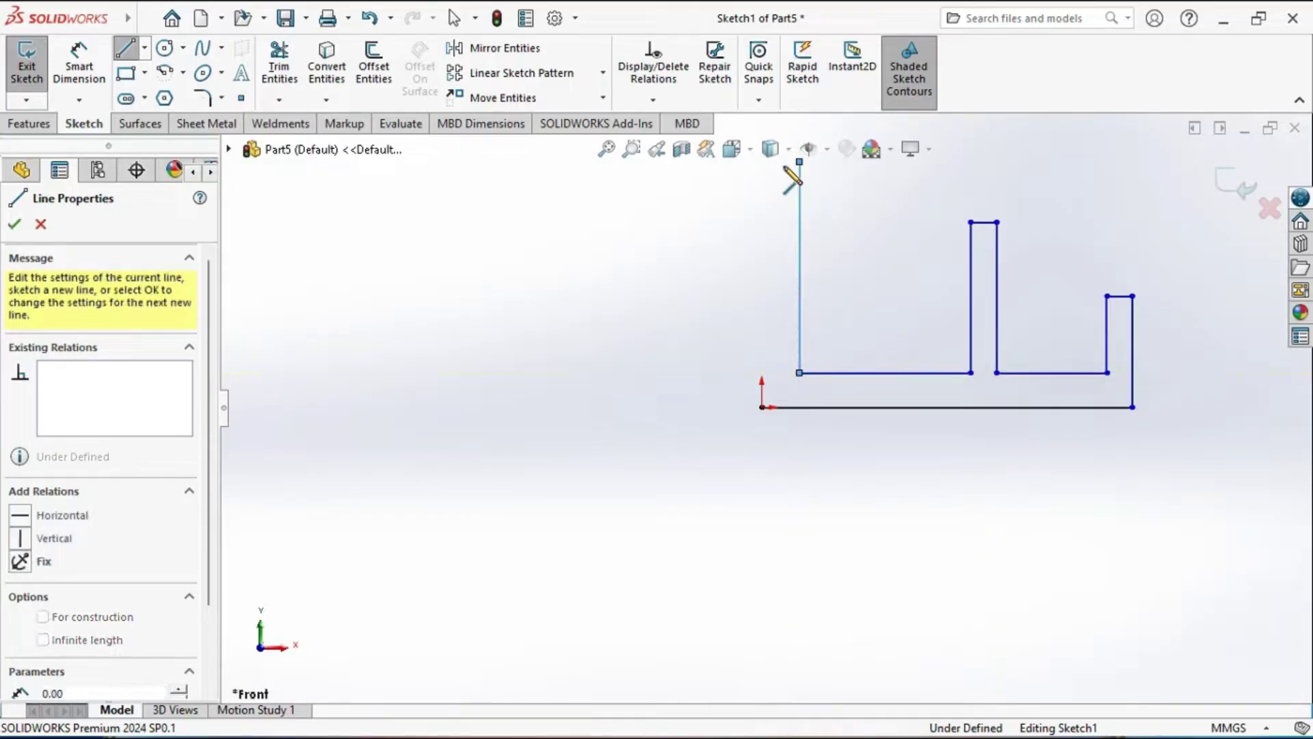
click(800, 162)
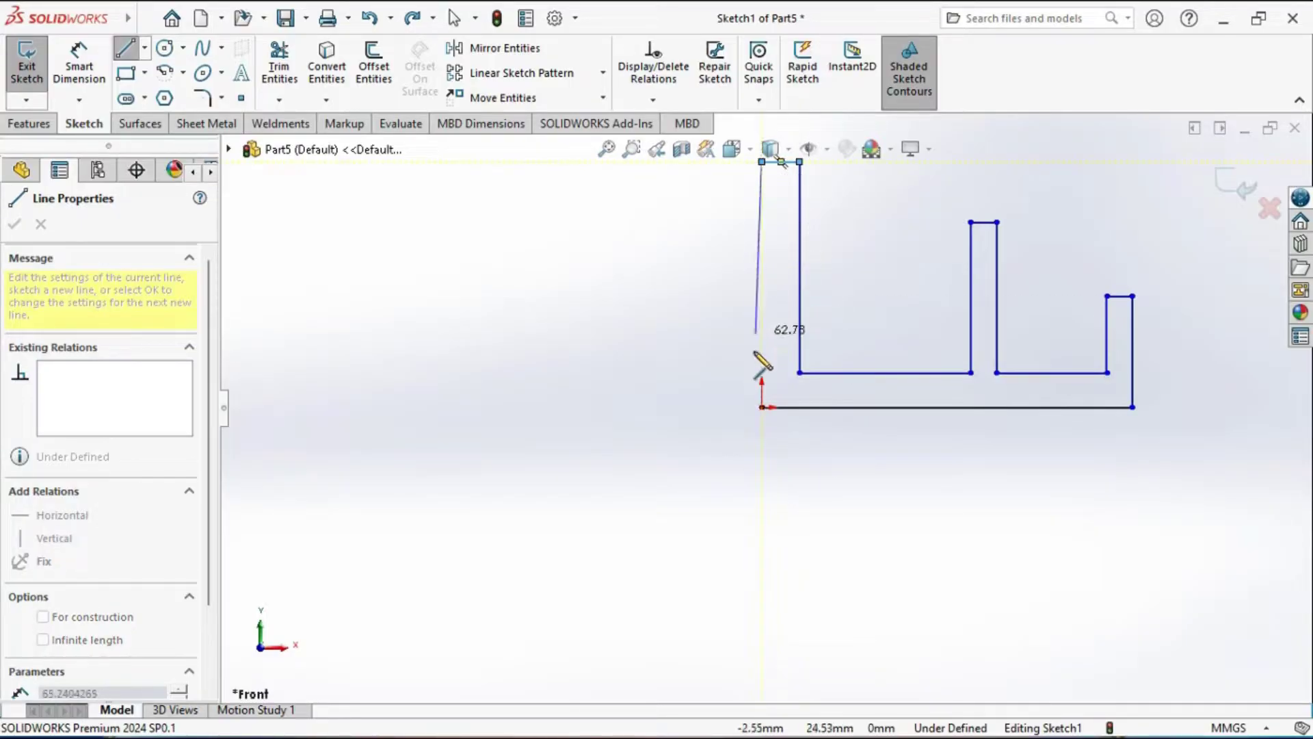
click(762, 406)
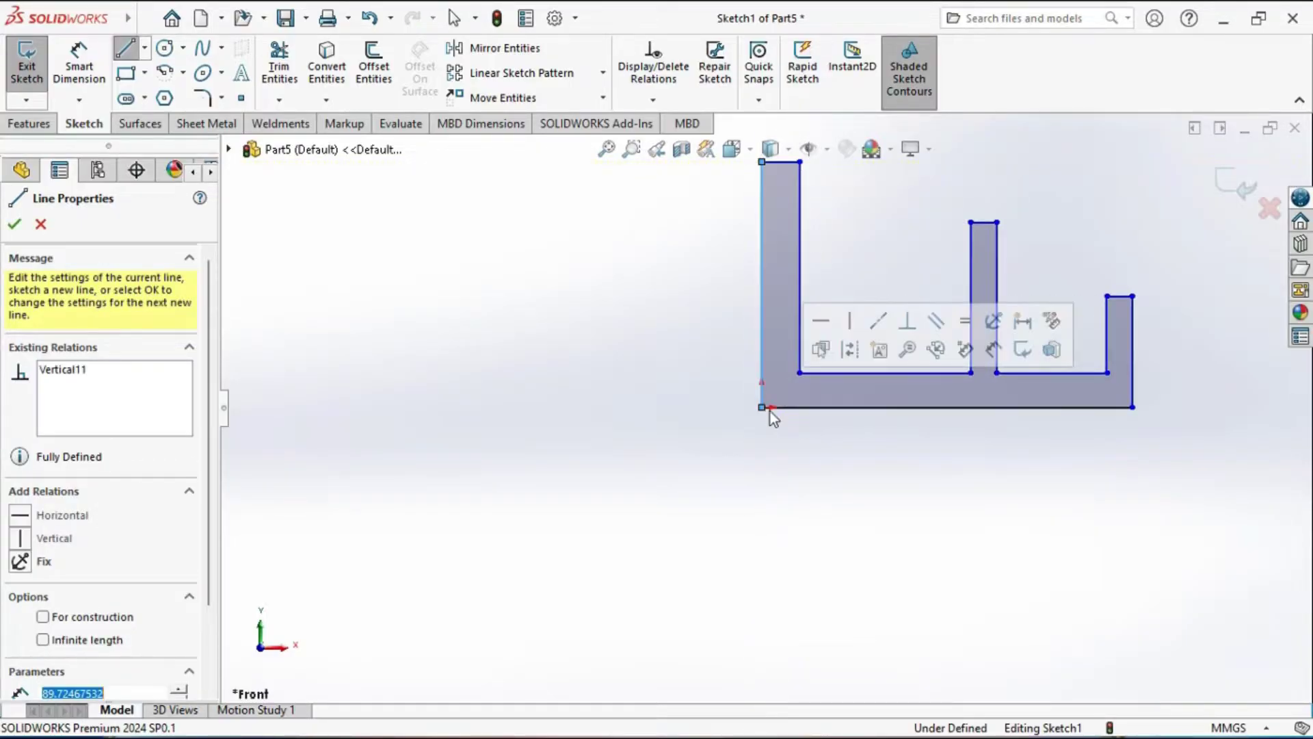
right_click(617, 451)
click(671, 453)
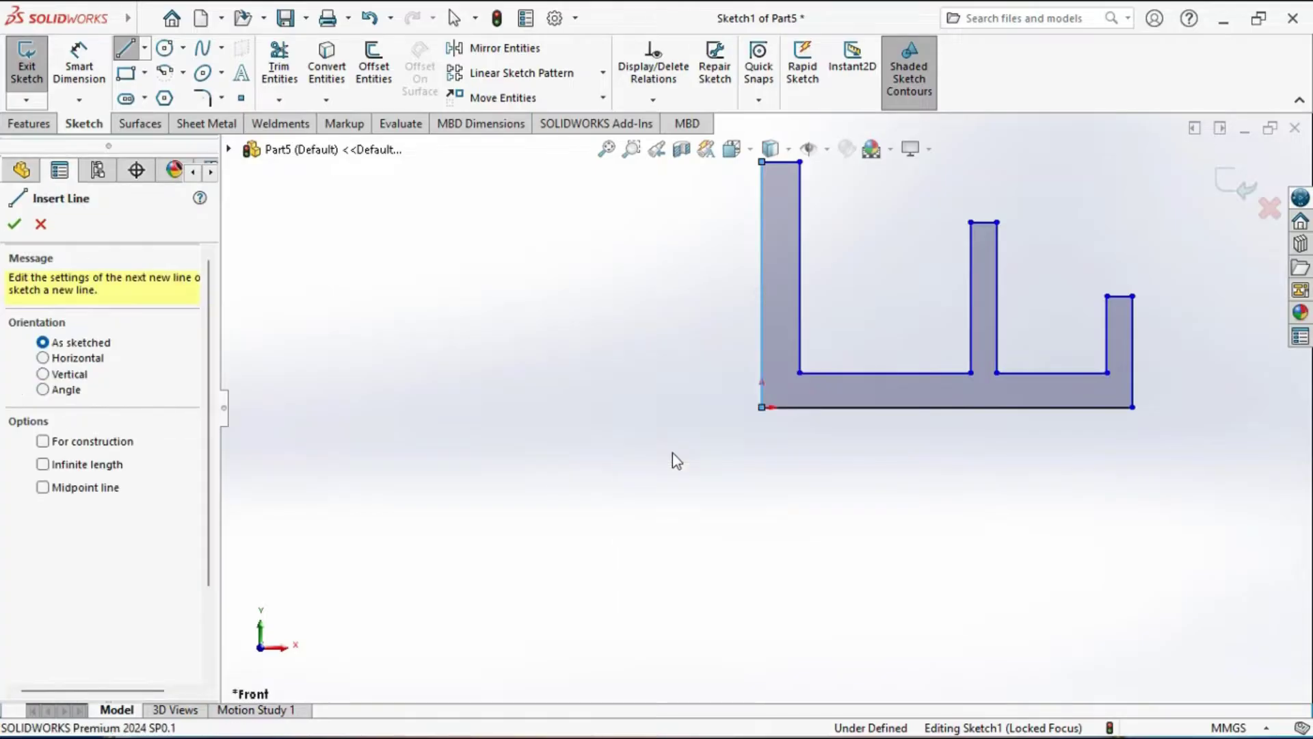
Step: Make the top edges of the three uprights equal in length
key(z)
key(z)
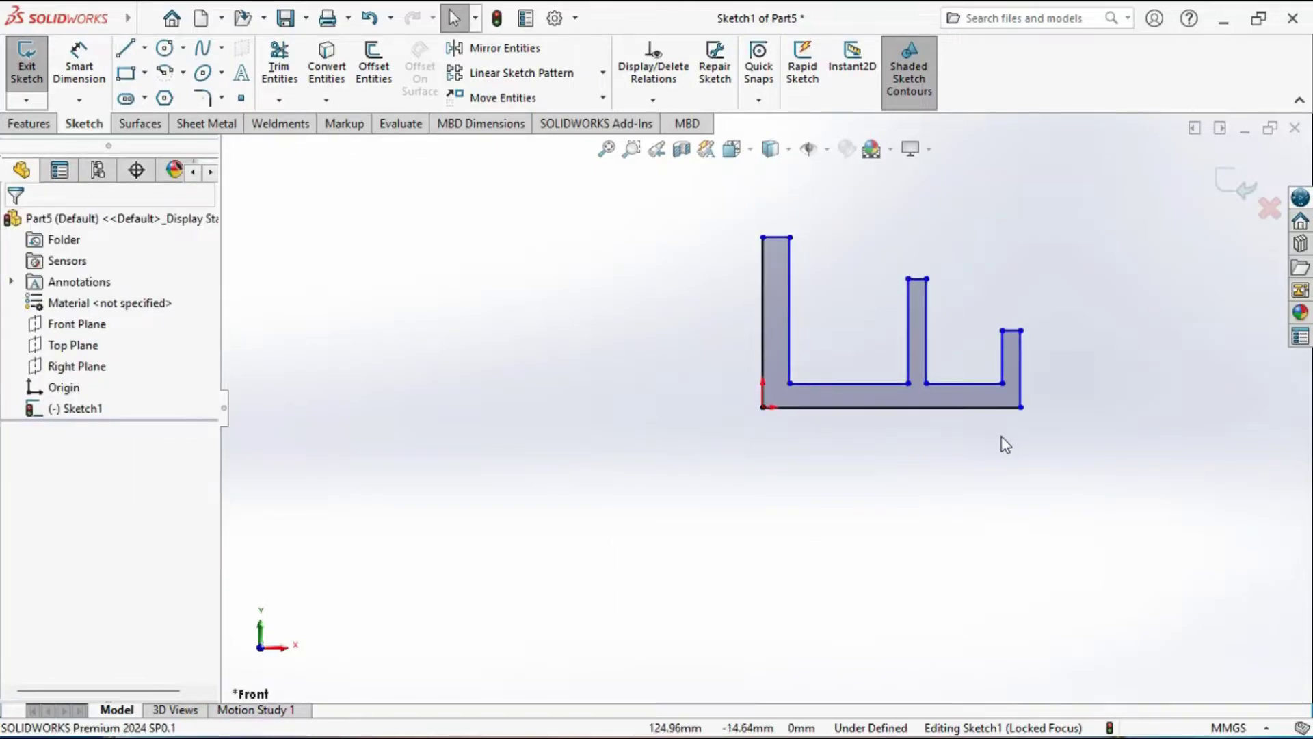
scroll(963, 289, down, 1)
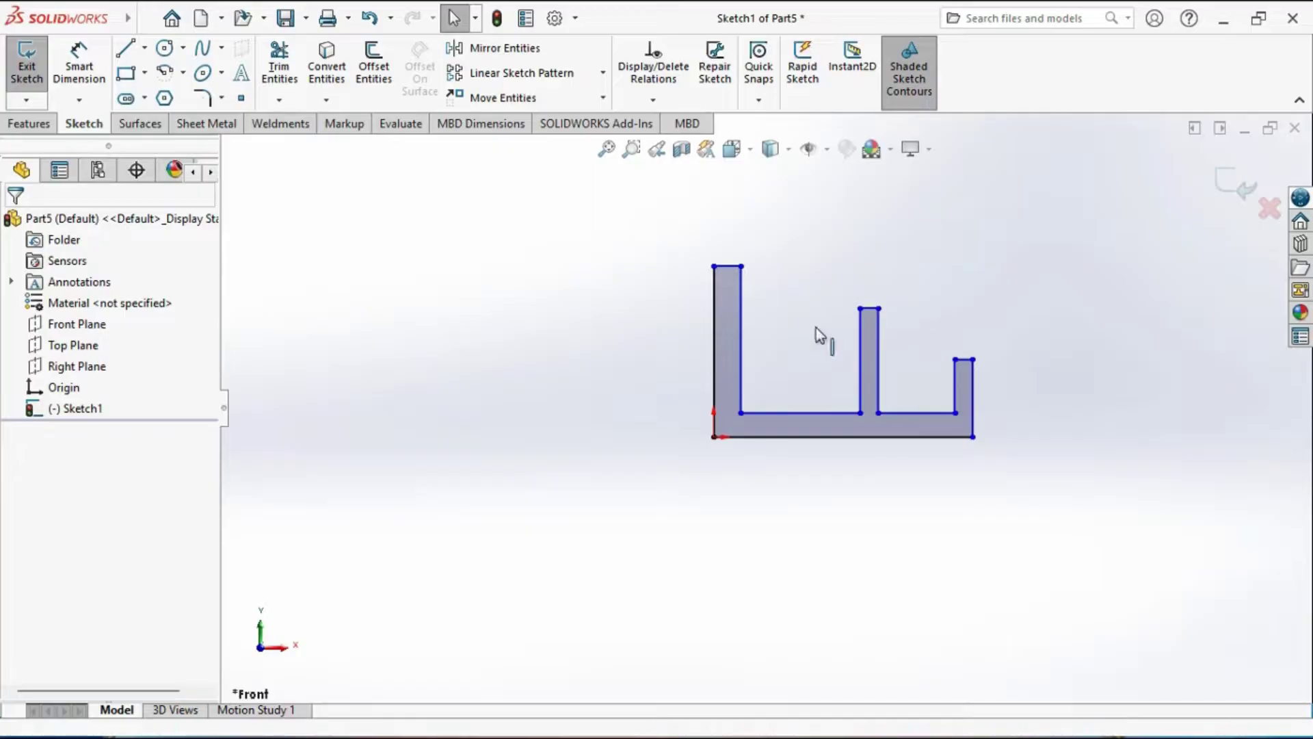
click(870, 310)
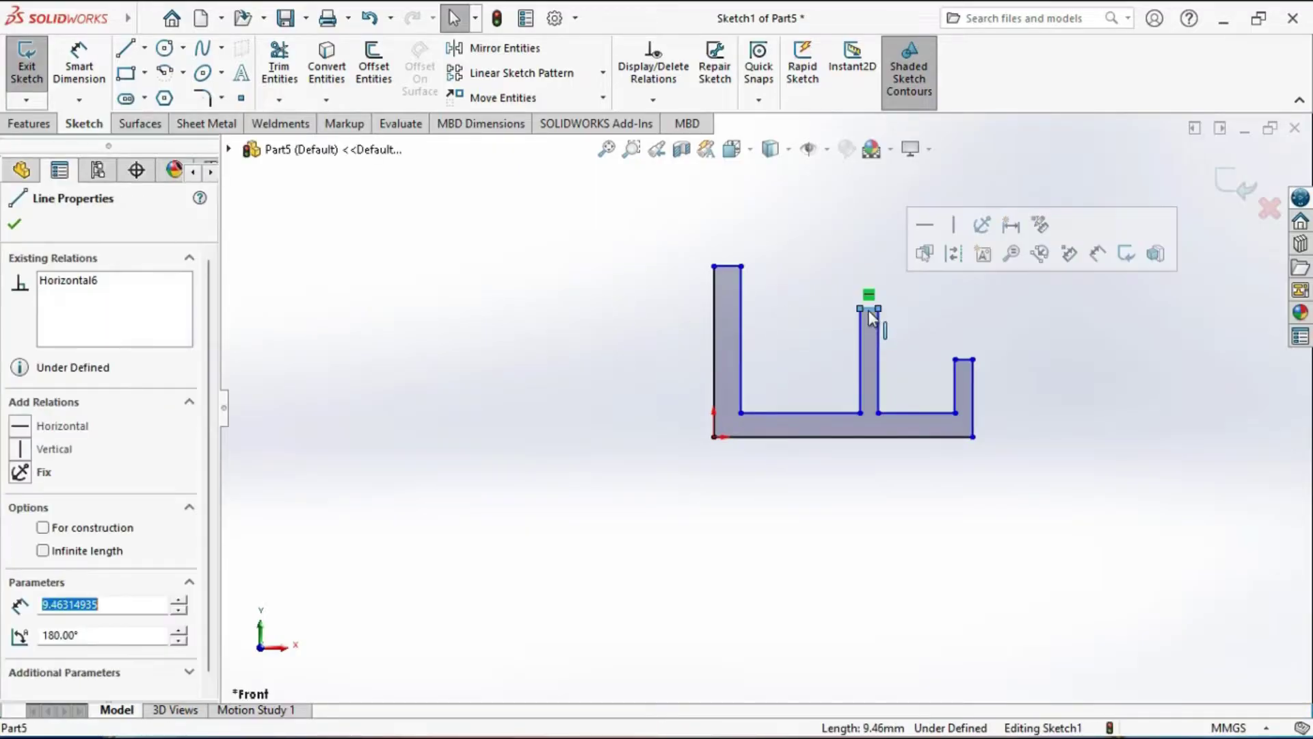
ctrl+click(729, 266)
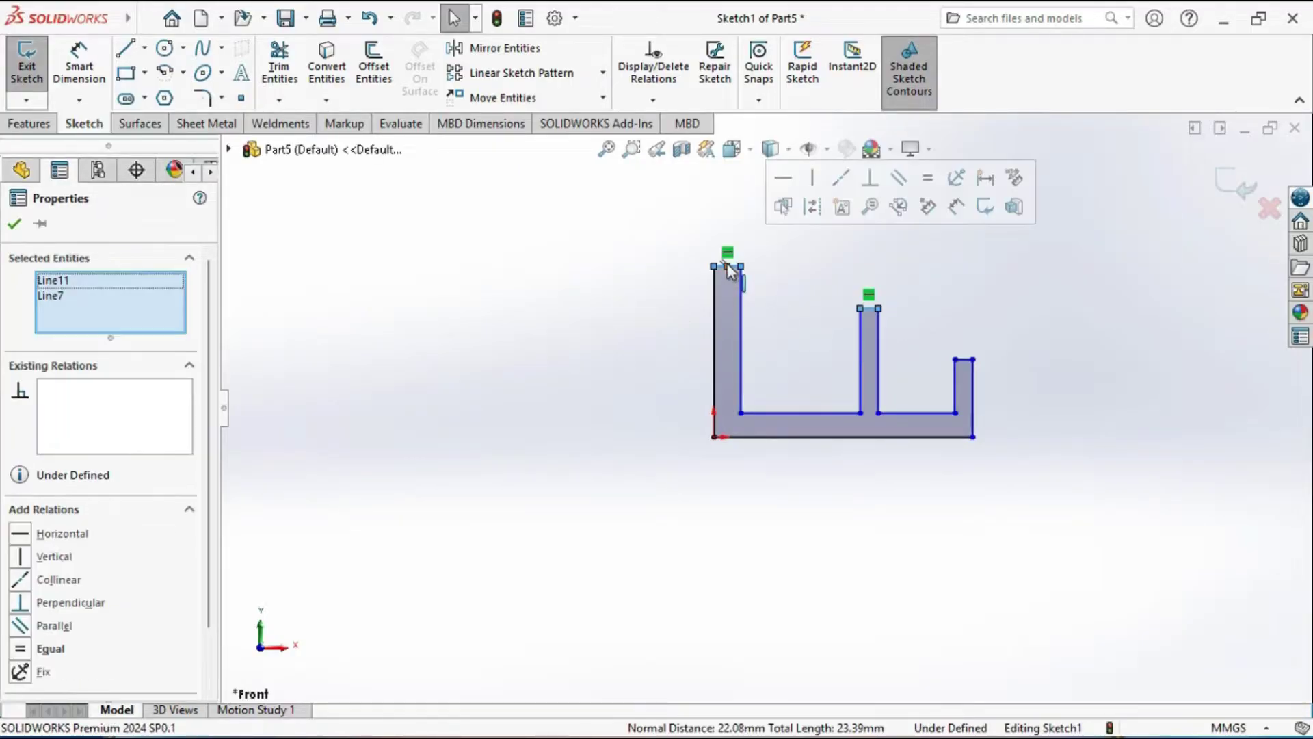
ctrl+click(964, 361)
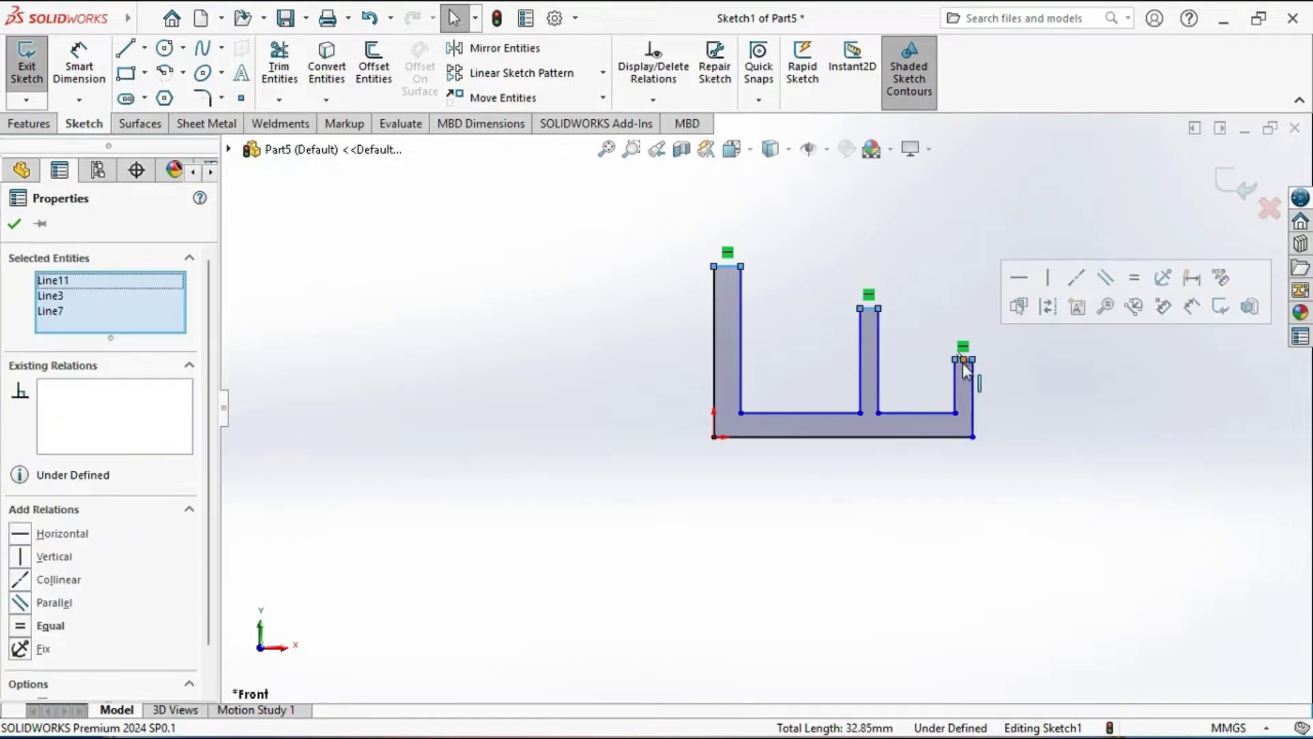
click(1140, 282)
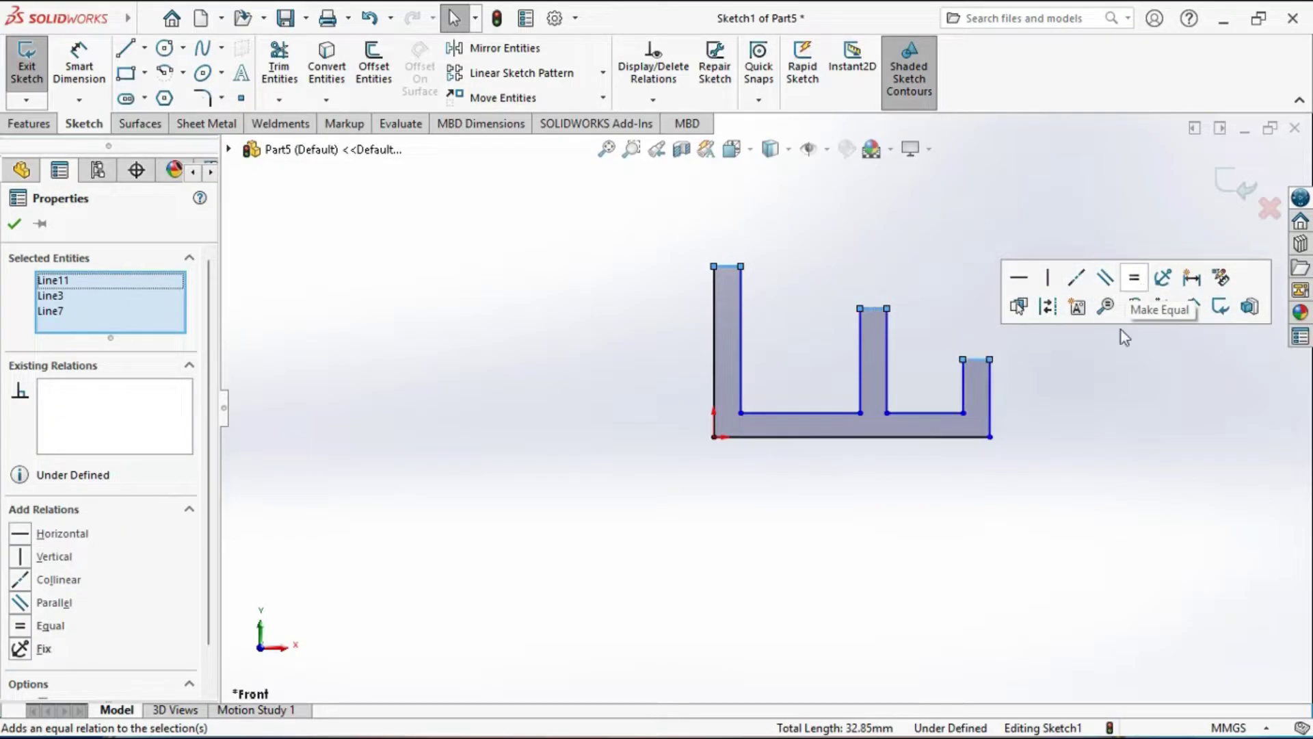
click(1124, 428)
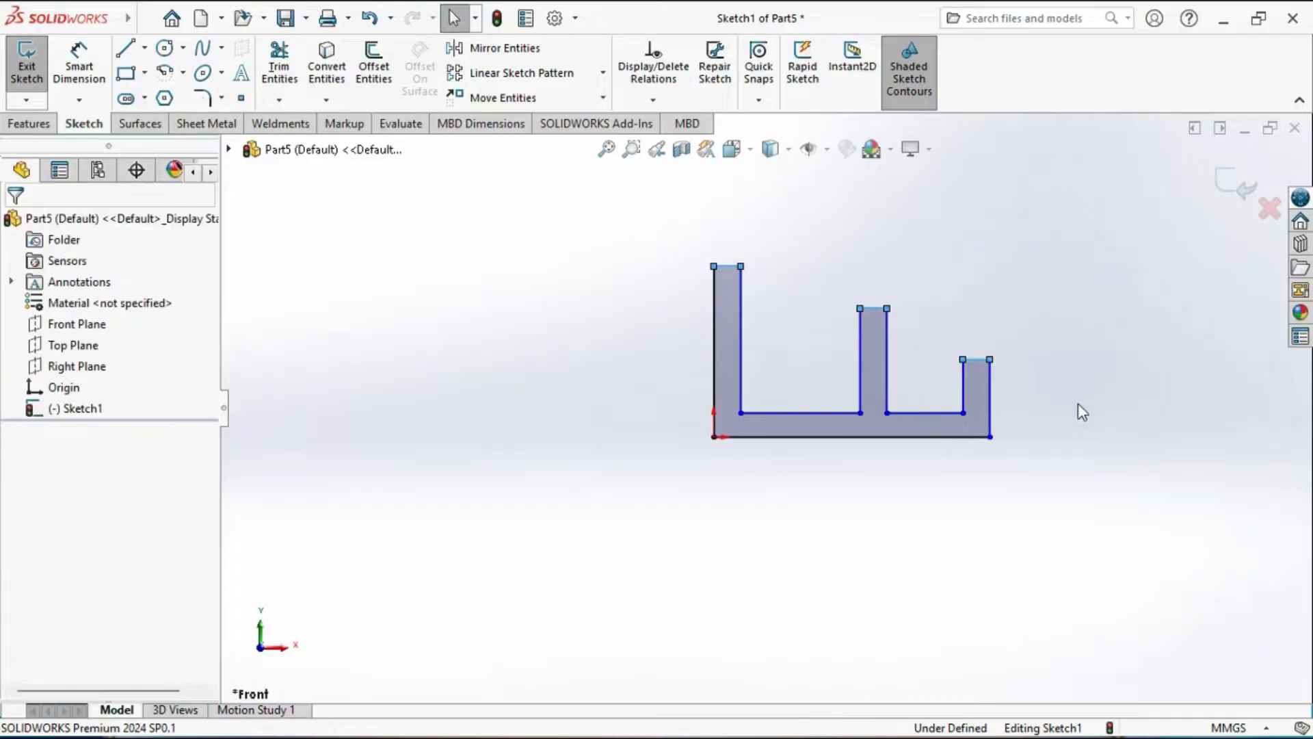
Step: Make the two floor segments between the uprights collinear
click(936, 416)
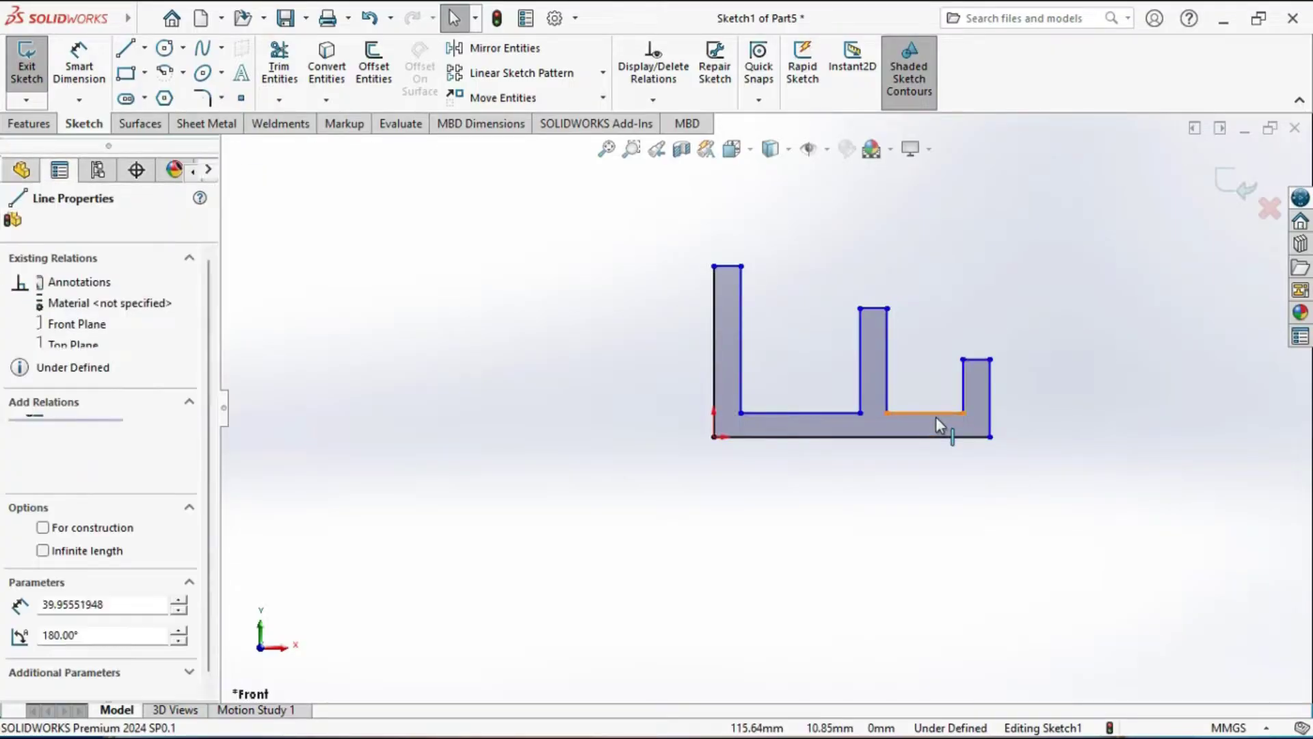
ctrl+click(827, 417)
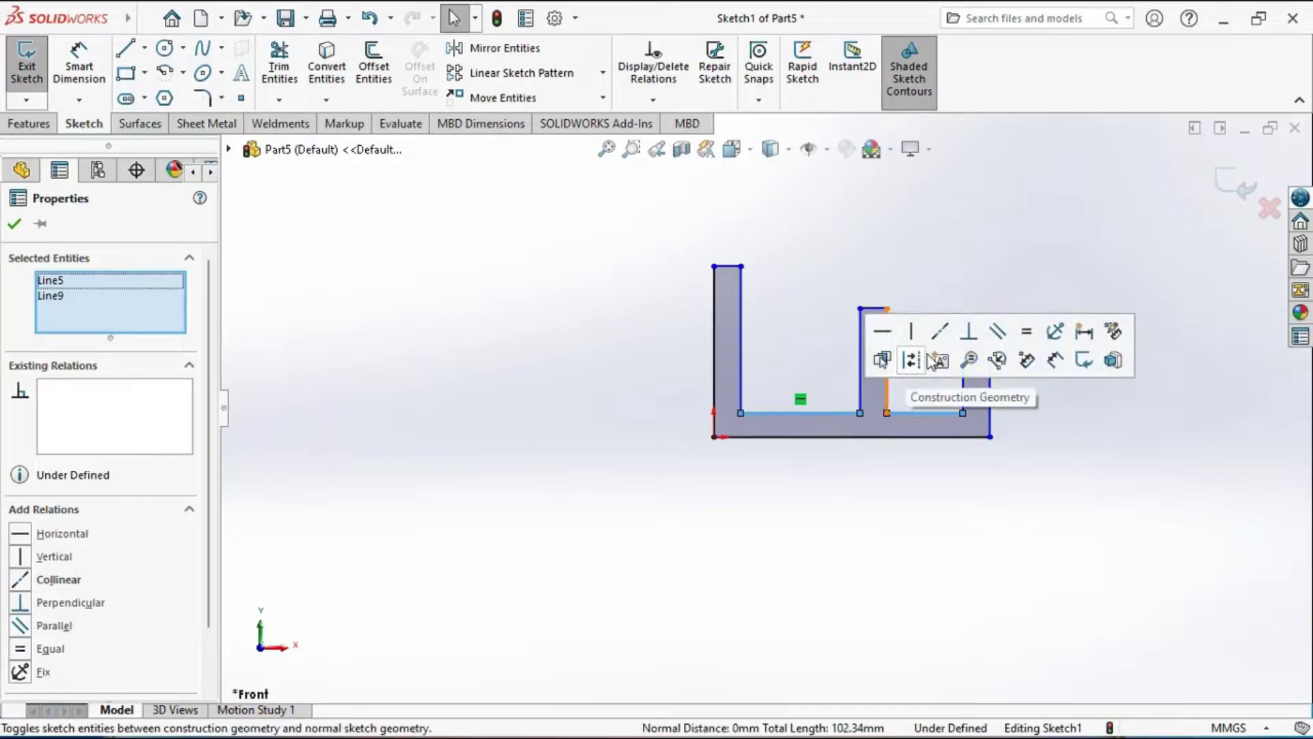
click(940, 334)
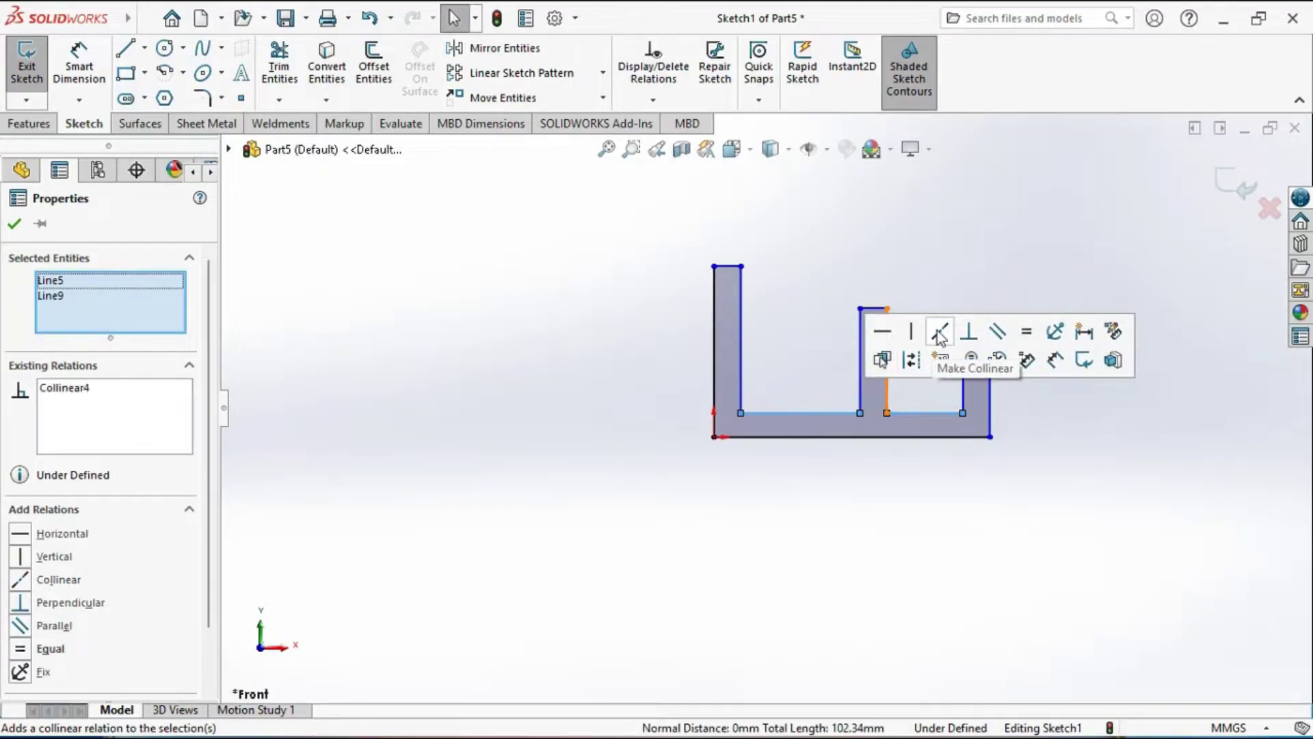
click(944, 565)
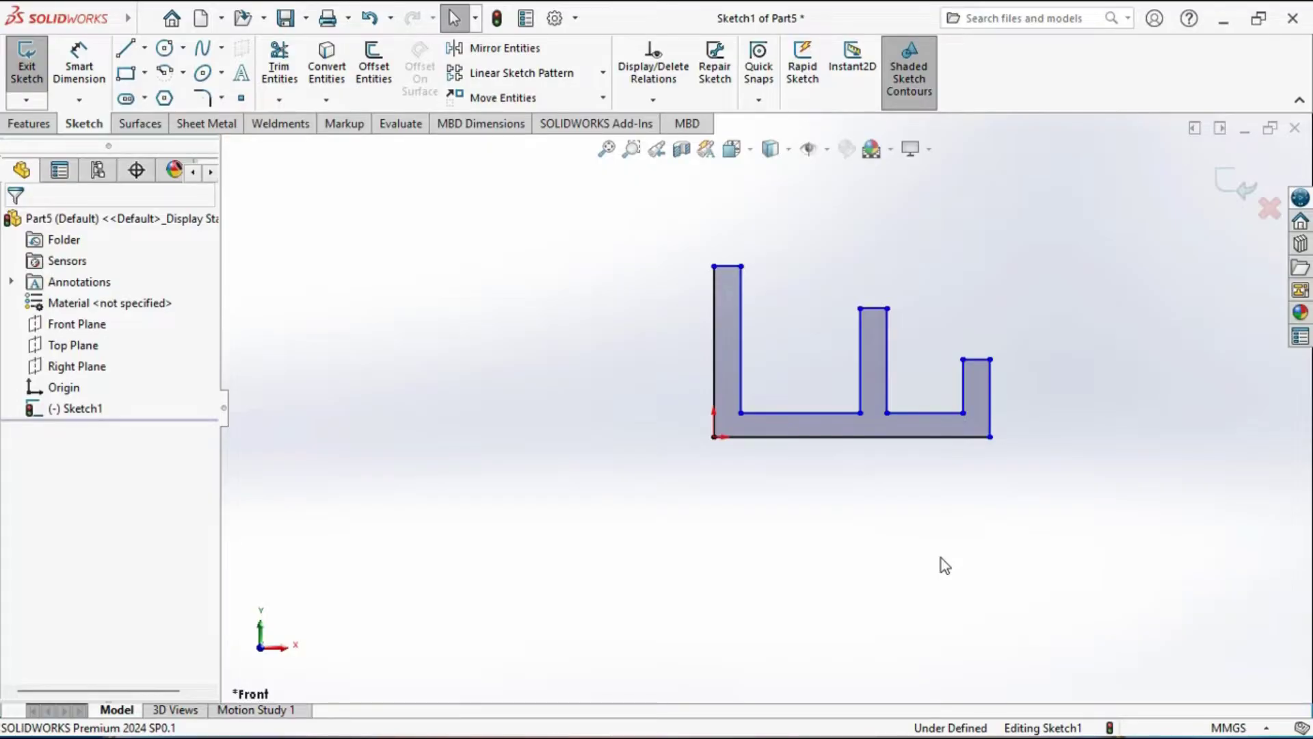
Step: Dimension the tallest upright's outer vertical edge from the origin to 80 mm
click(95, 76)
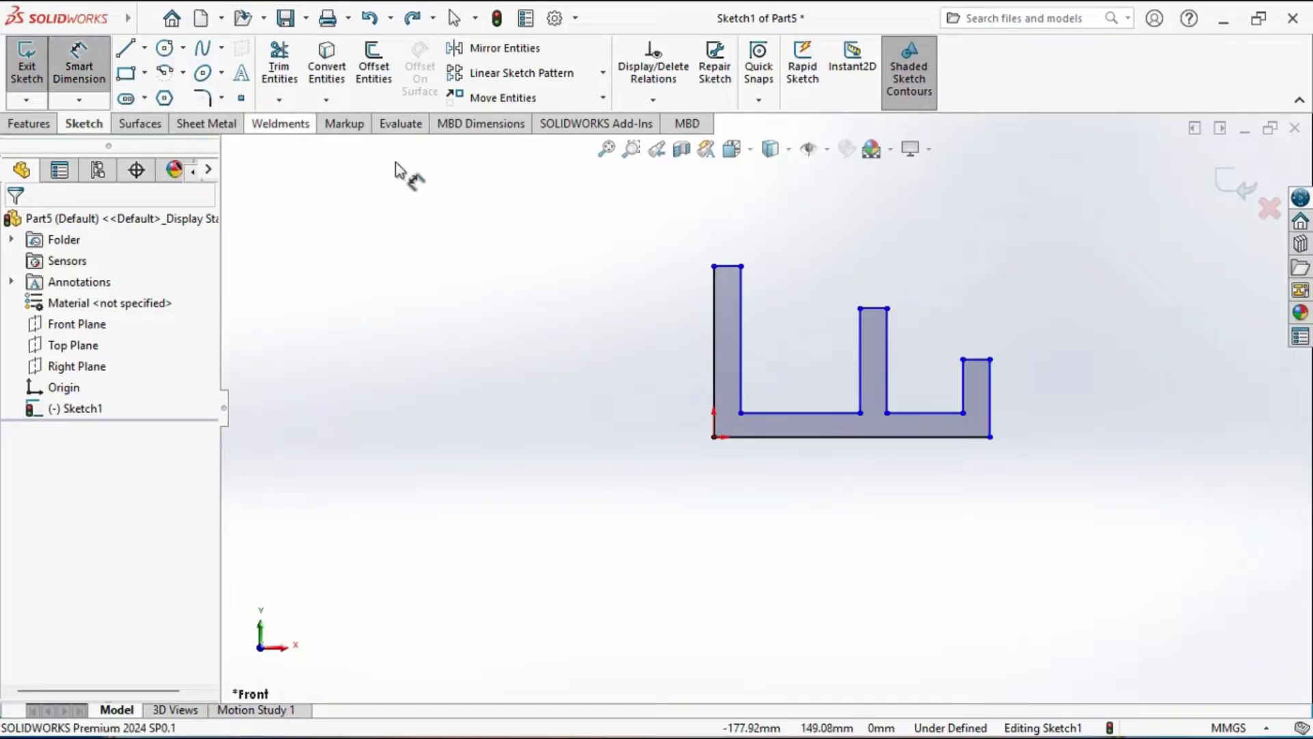
click(706, 312)
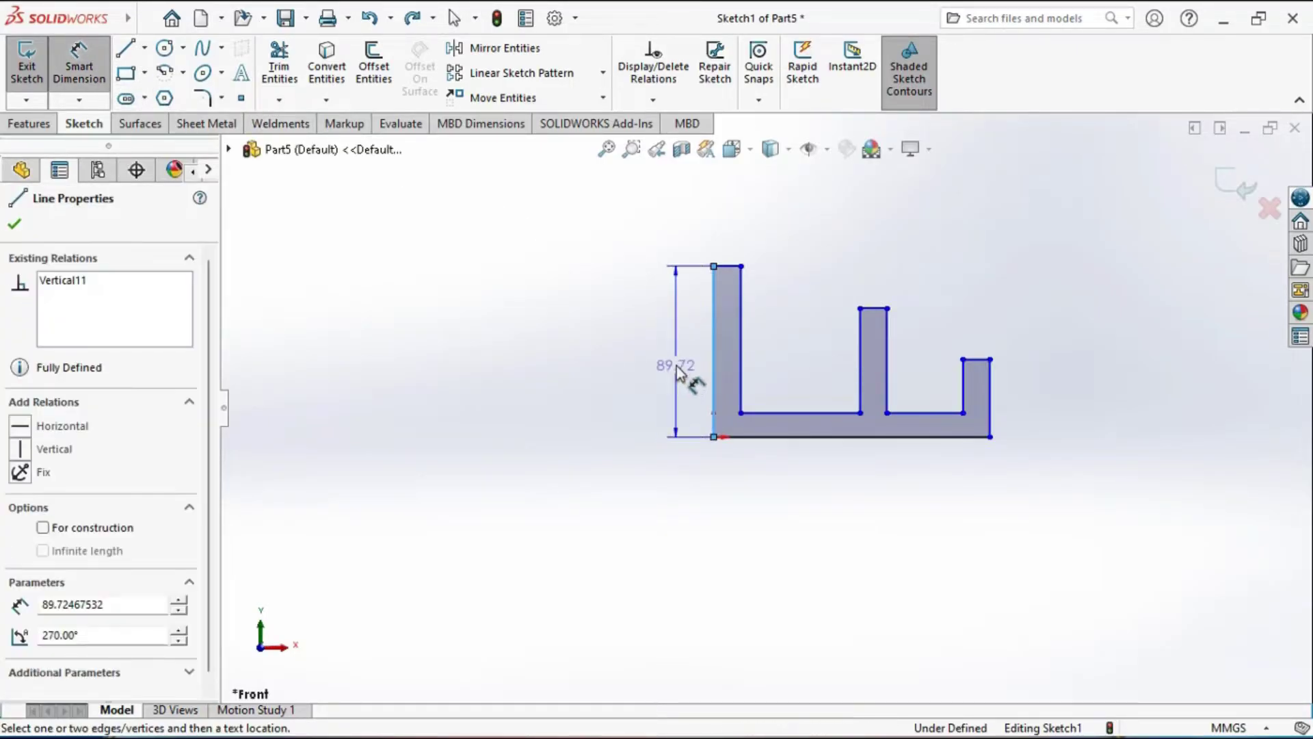
click(680, 360)
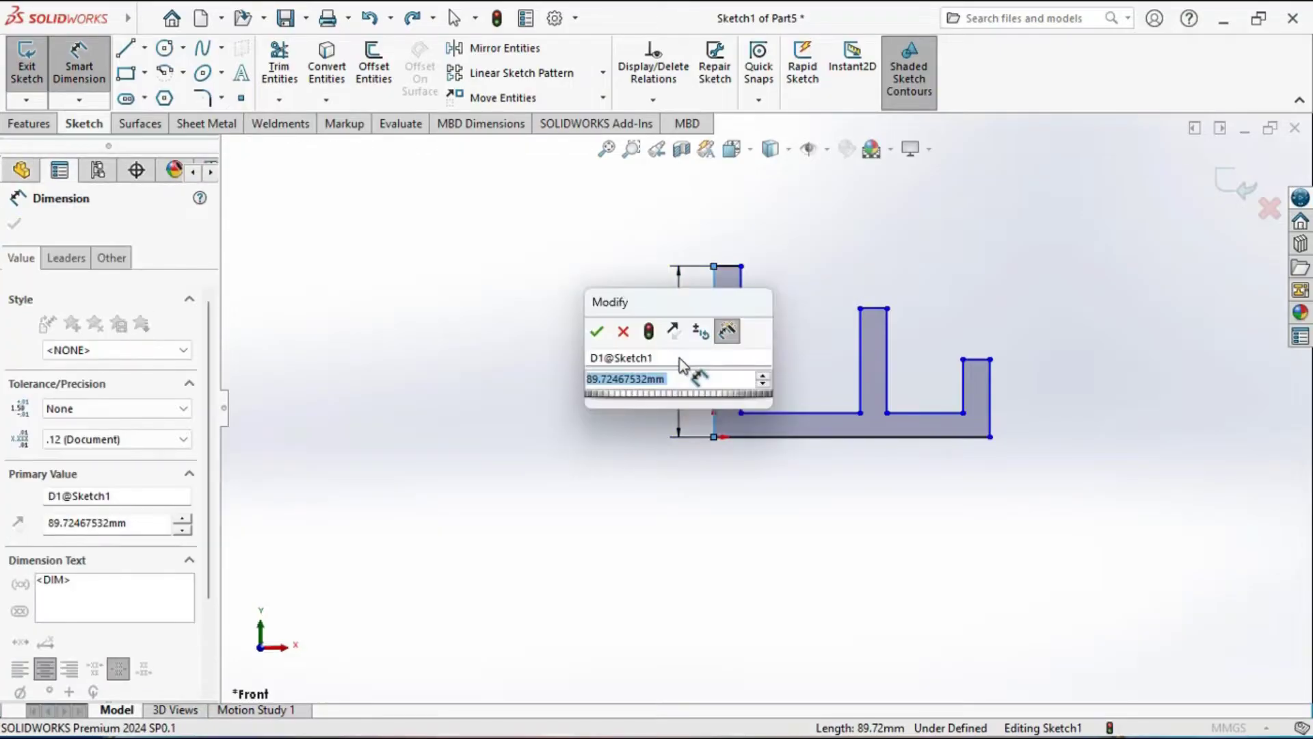
text(80)
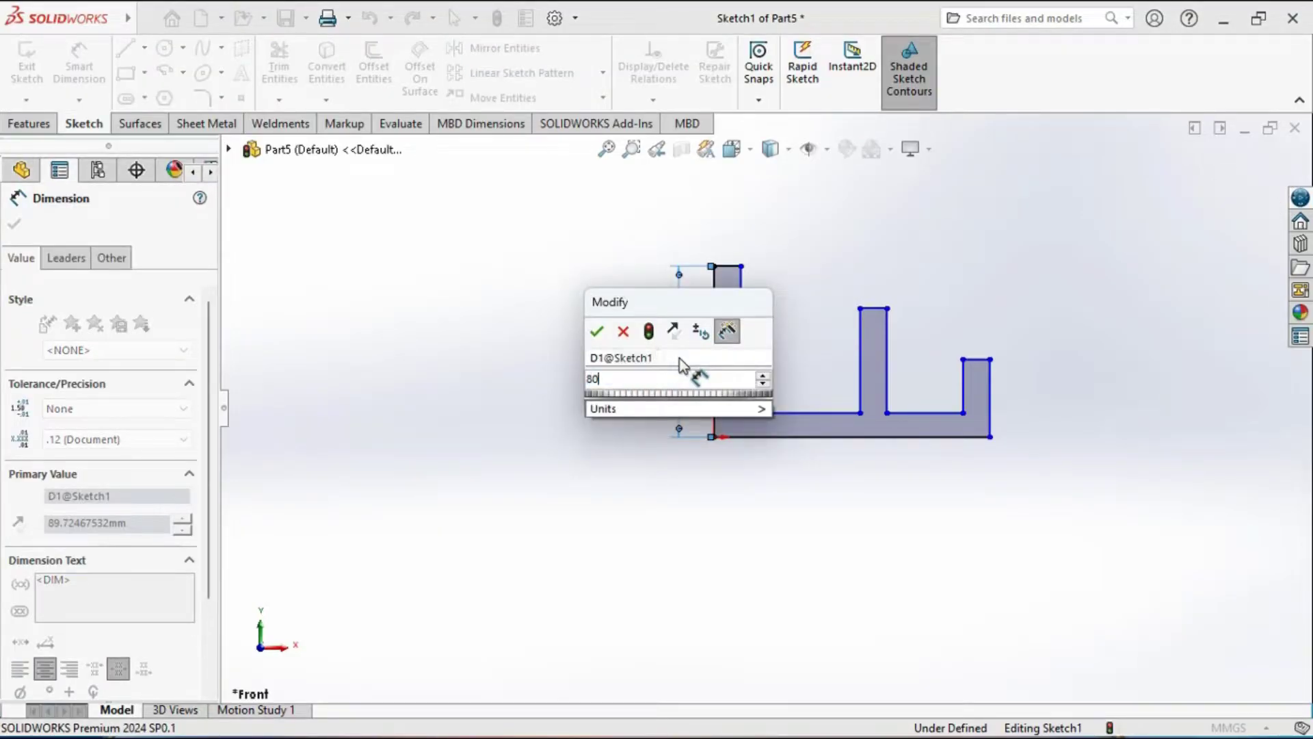
key(Return)
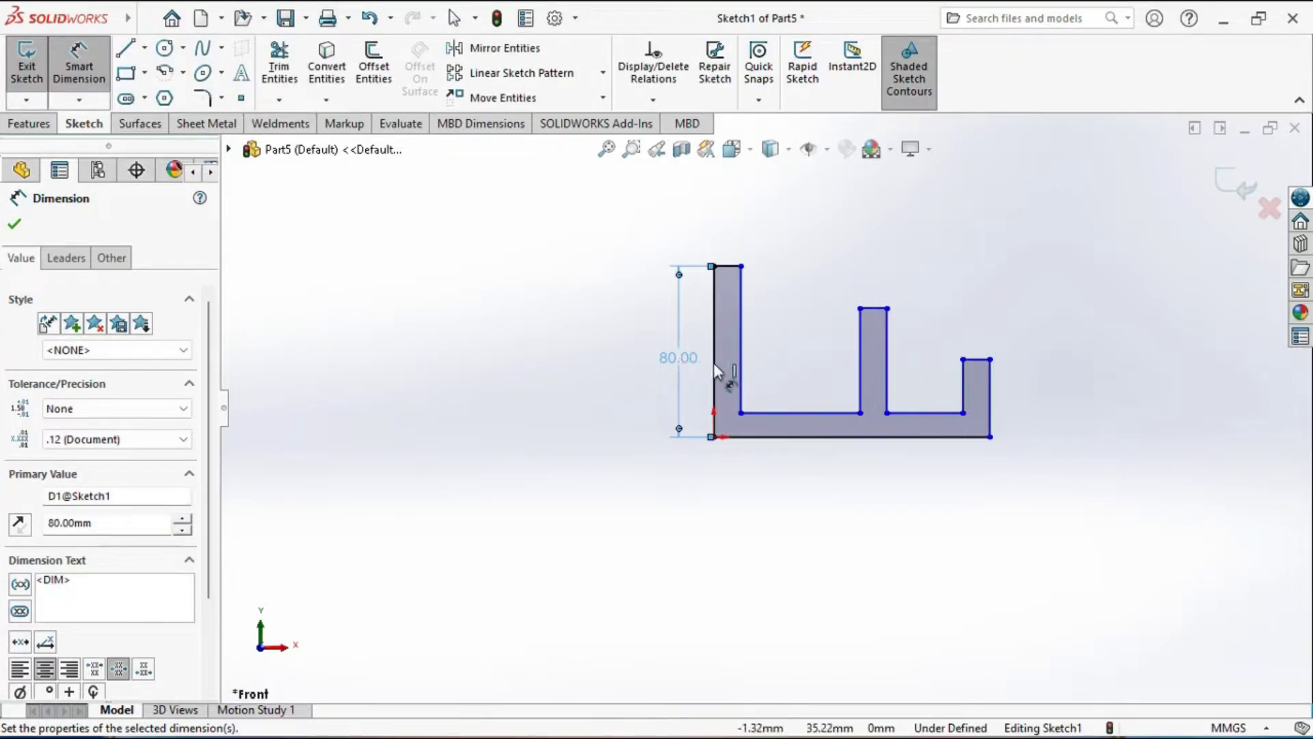
Step: Dimension the floor segment between the tallest and middle uprights to 40 mm
click(794, 413)
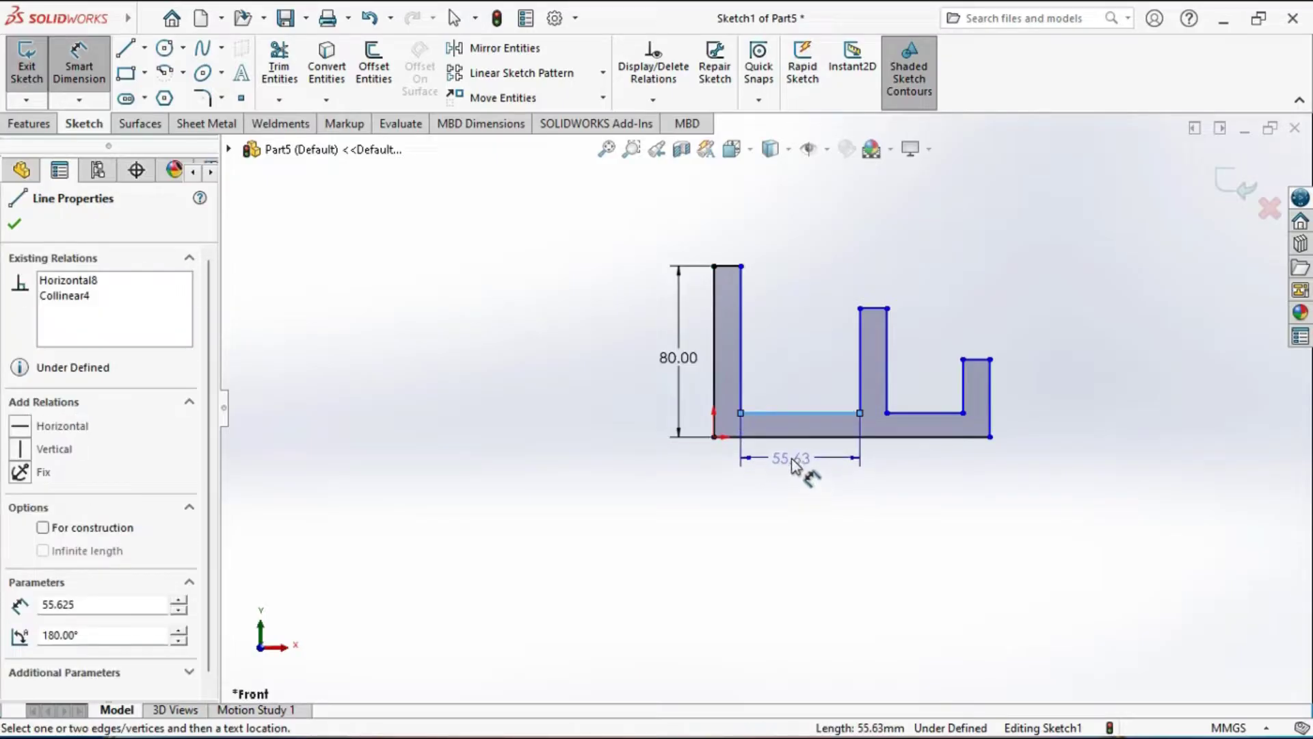
click(791, 468)
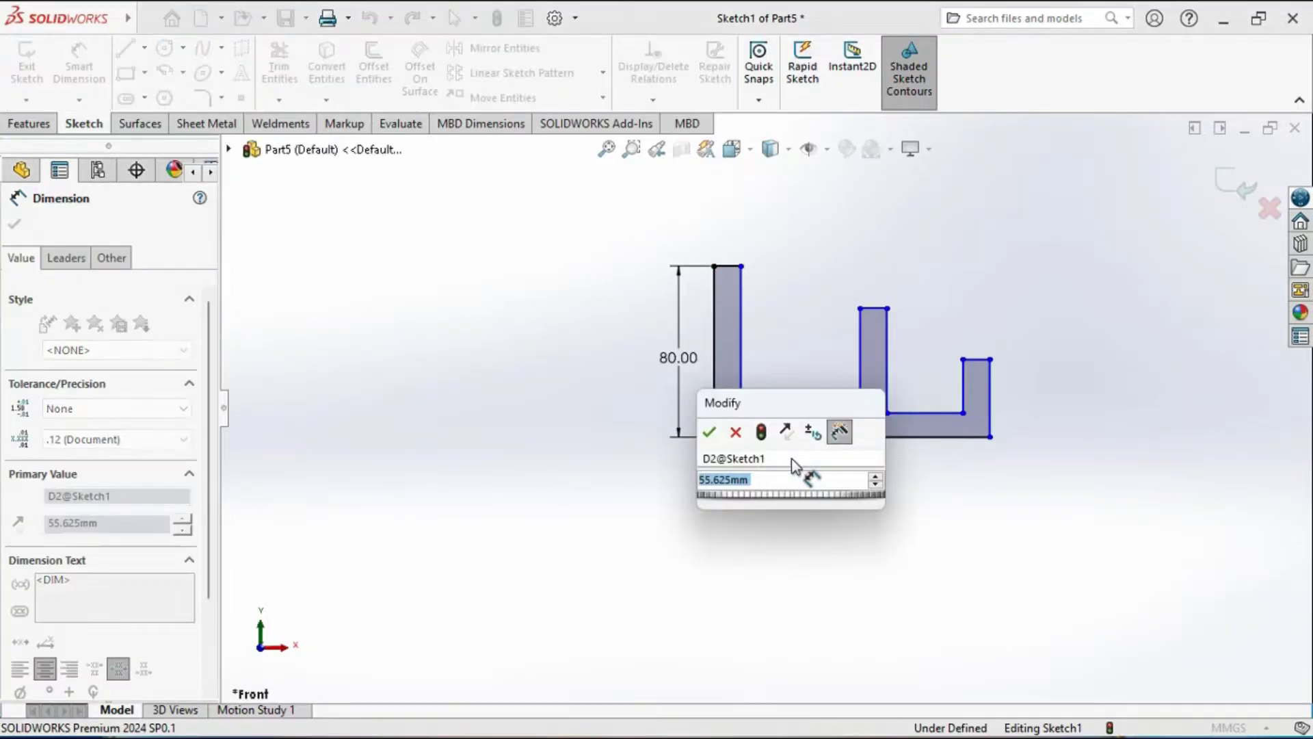
text(40)
key(Return)
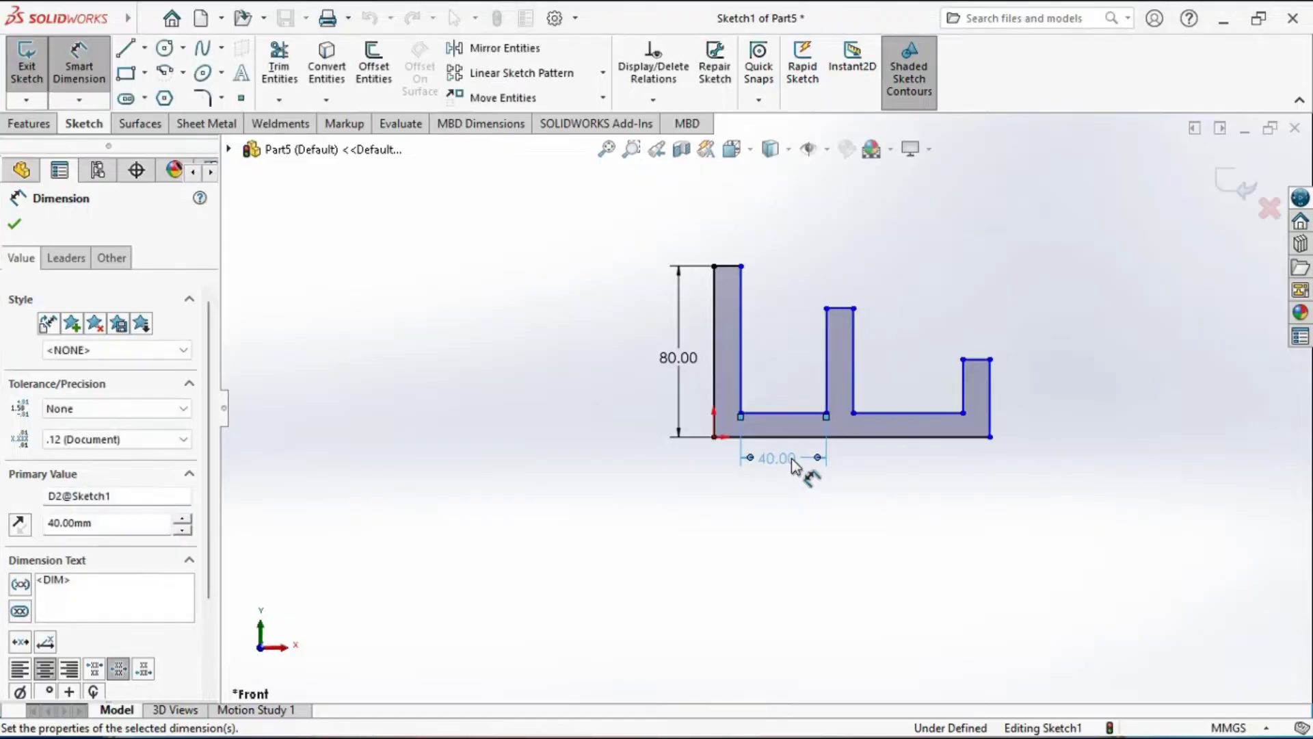
Step: Dimension the middle upright's vertical edge facing the tallest upright to 60 mm
click(828, 362)
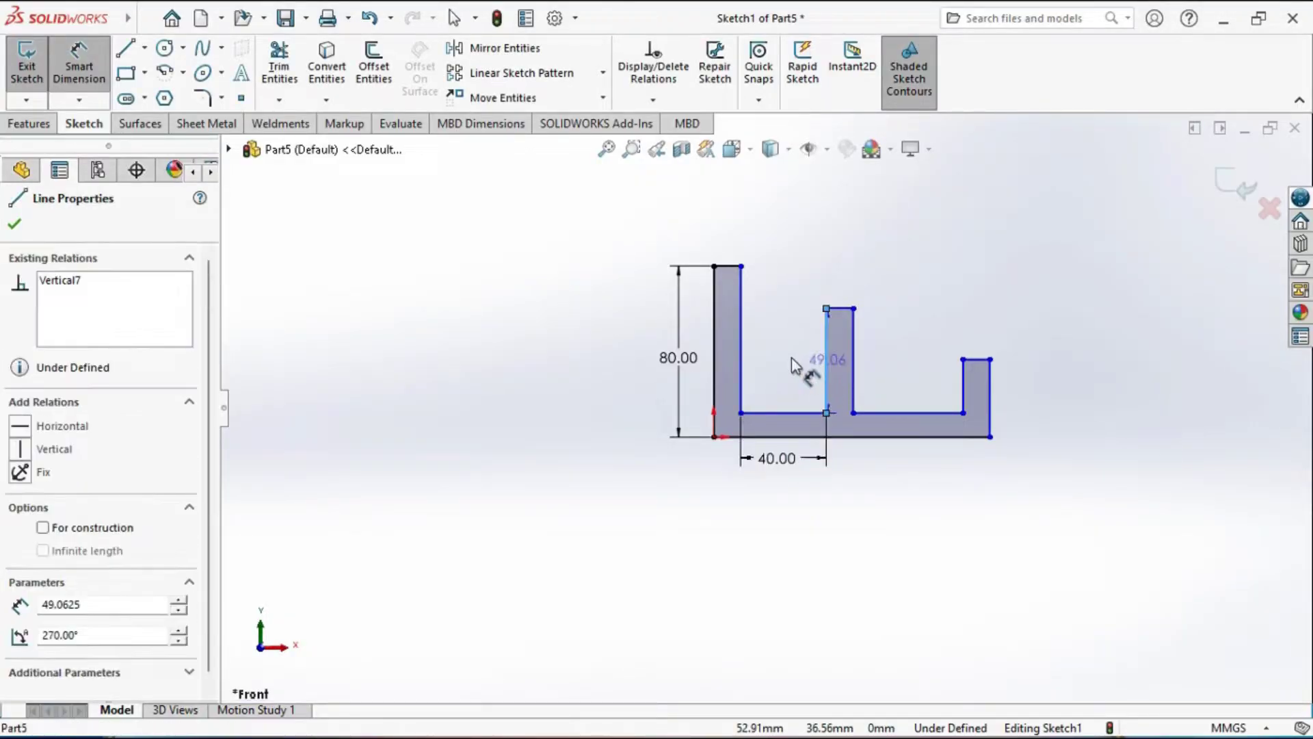
click(790, 365)
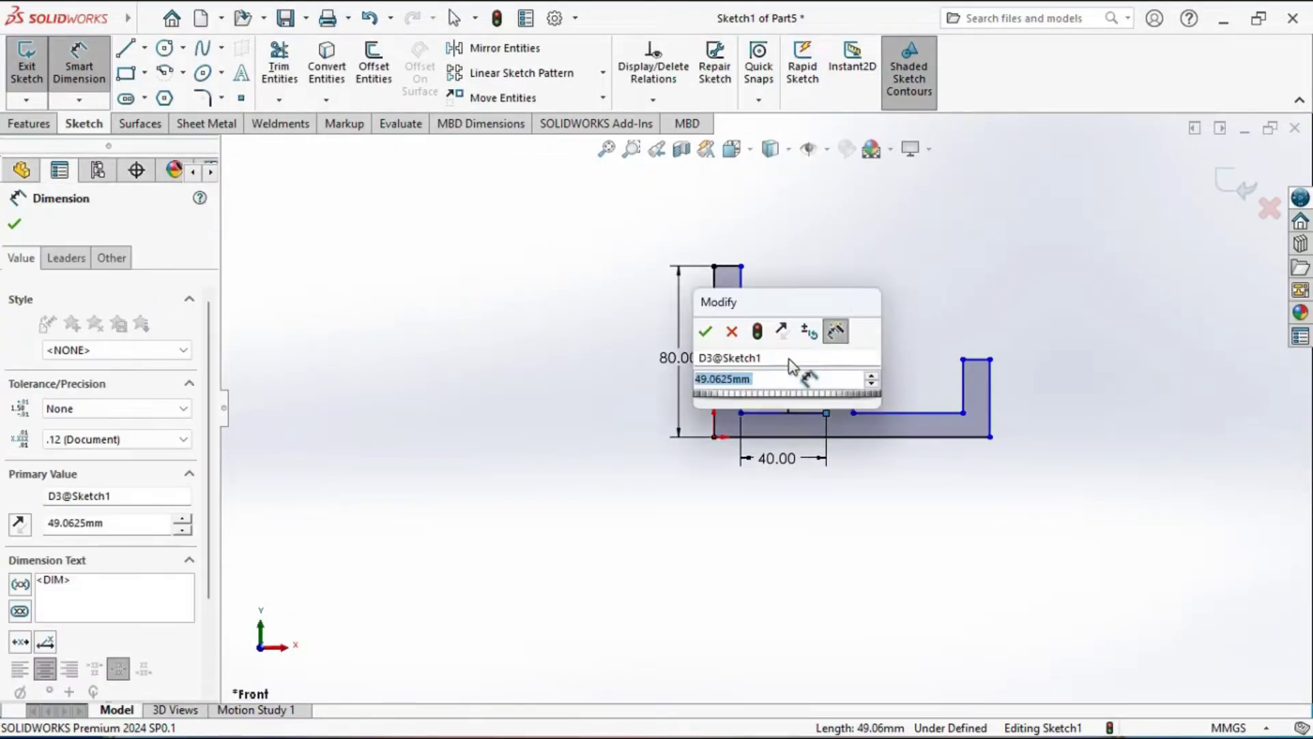
text(60)
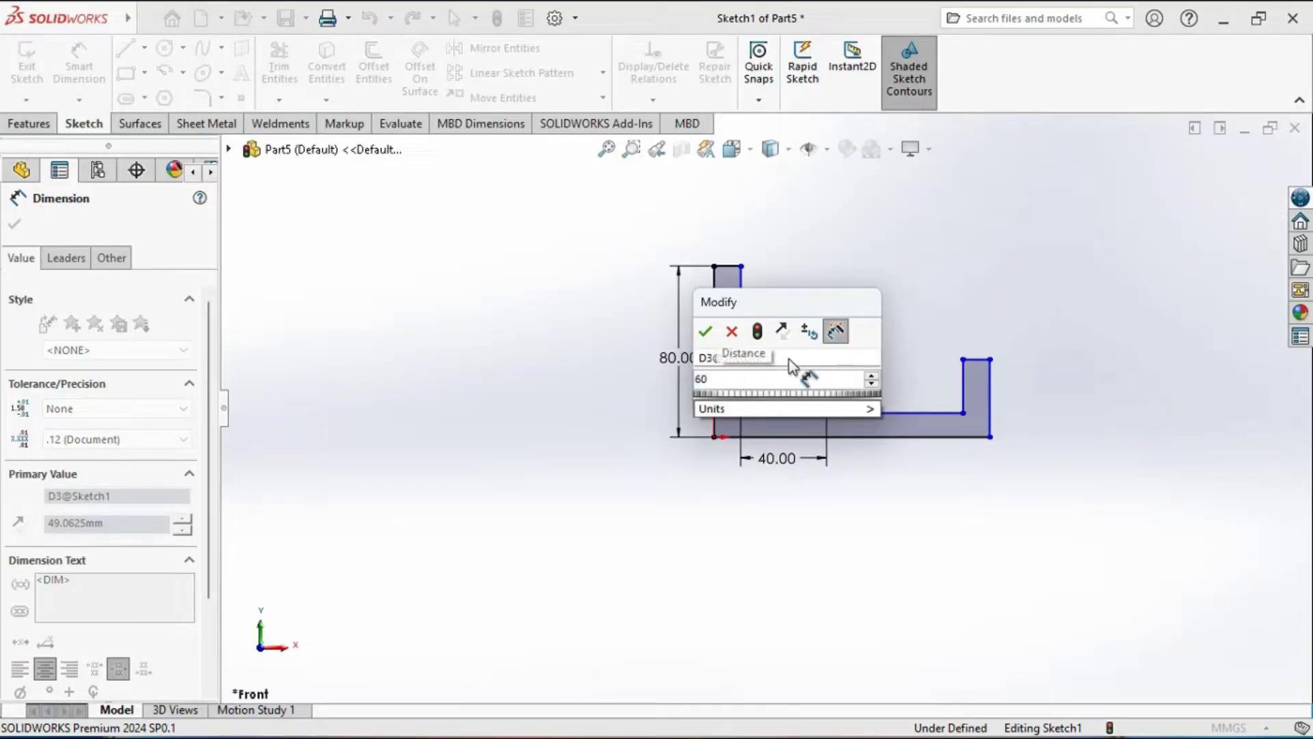
key(Return)
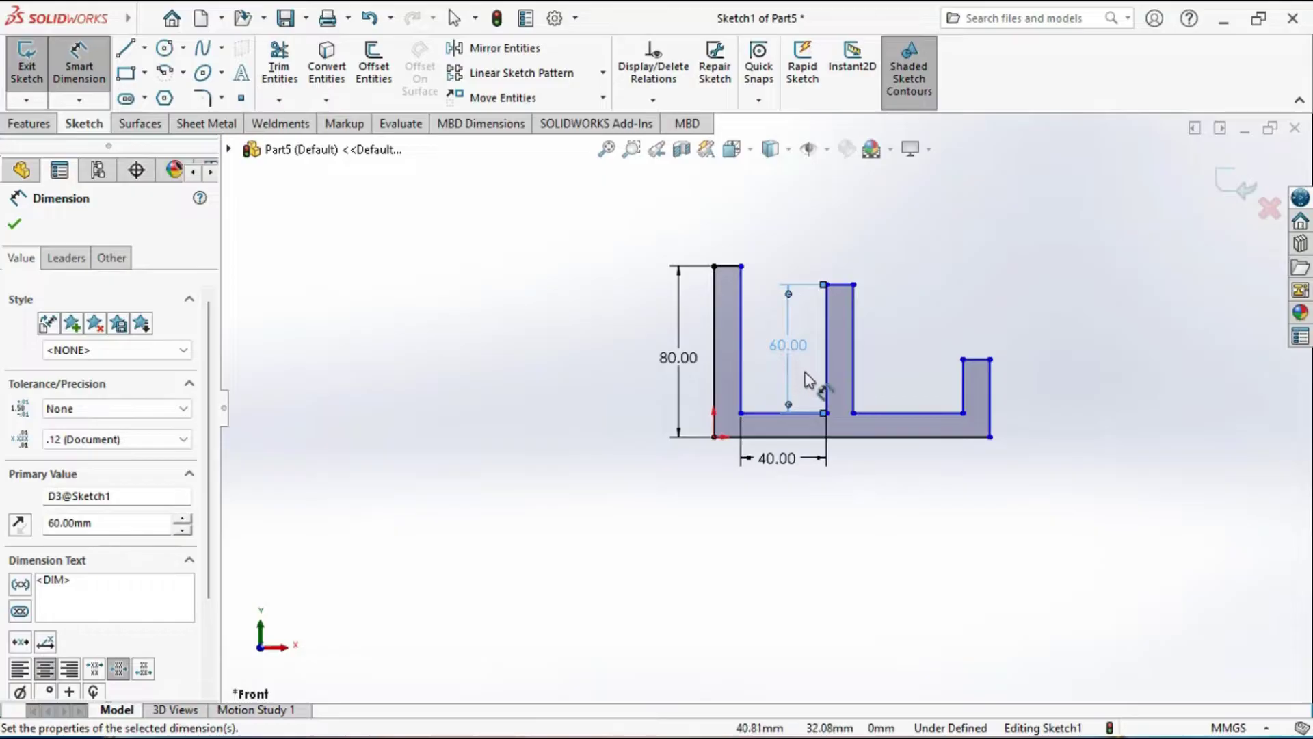
Step: Dimension the profile's full bottom edge to 100 mm
click(893, 448)
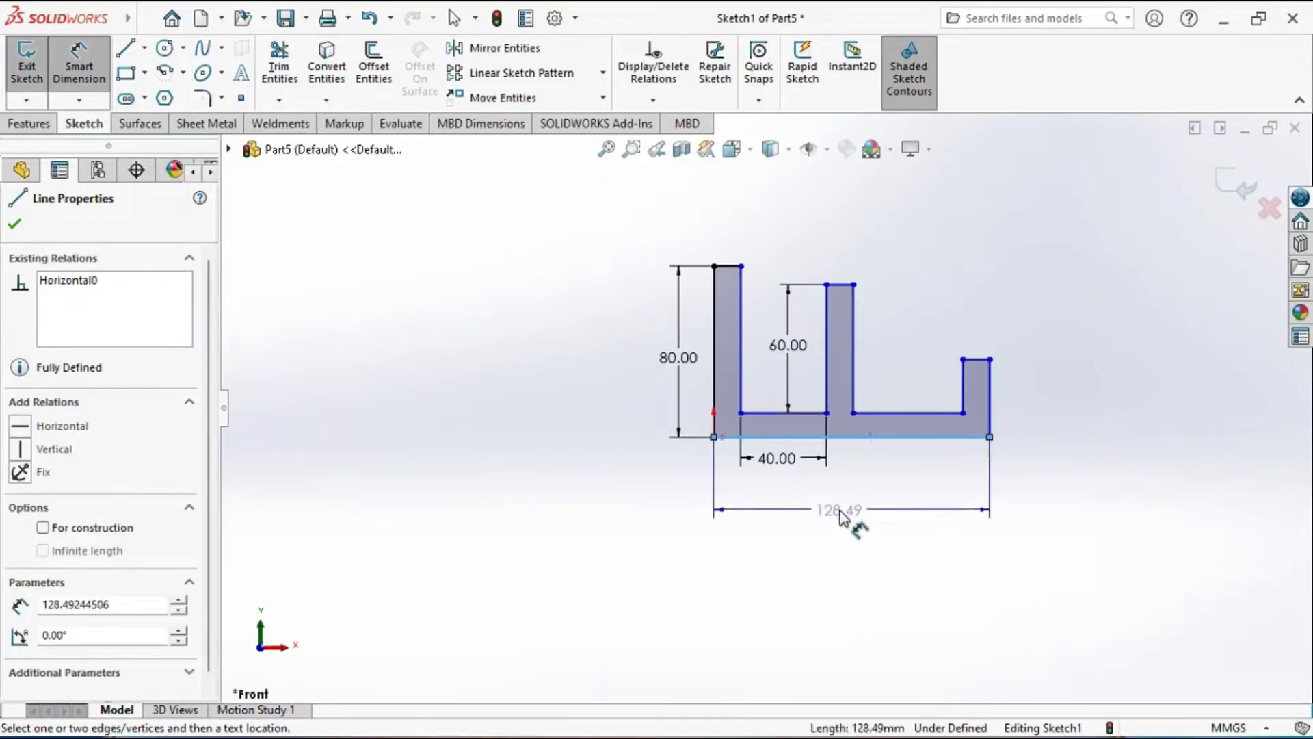
click(842, 514)
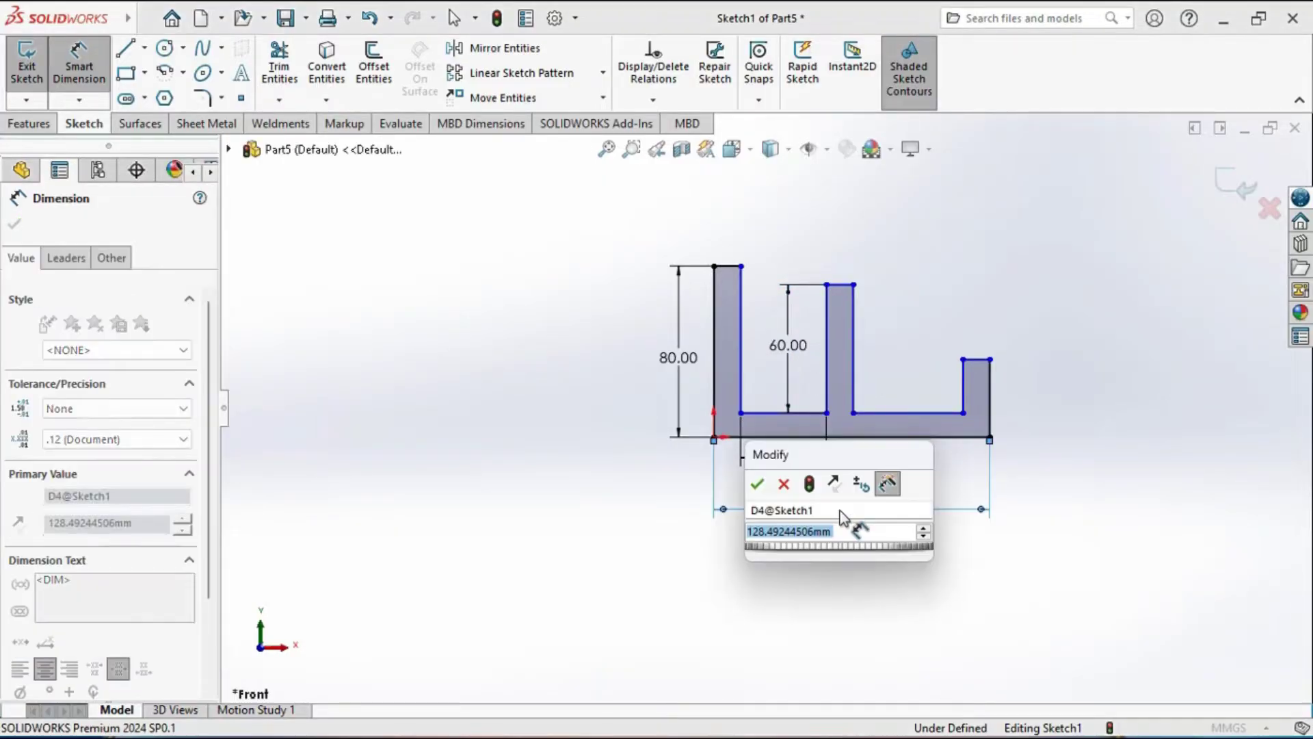
text(100)
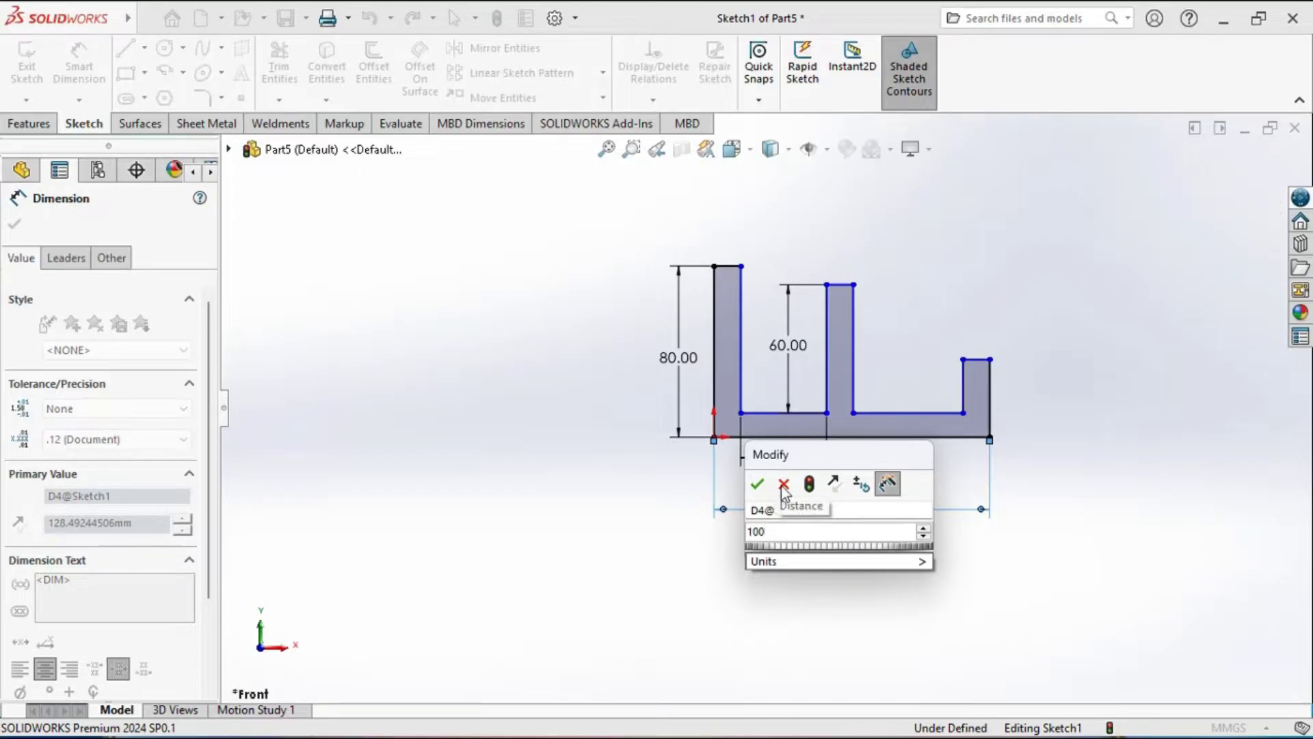
click(756, 484)
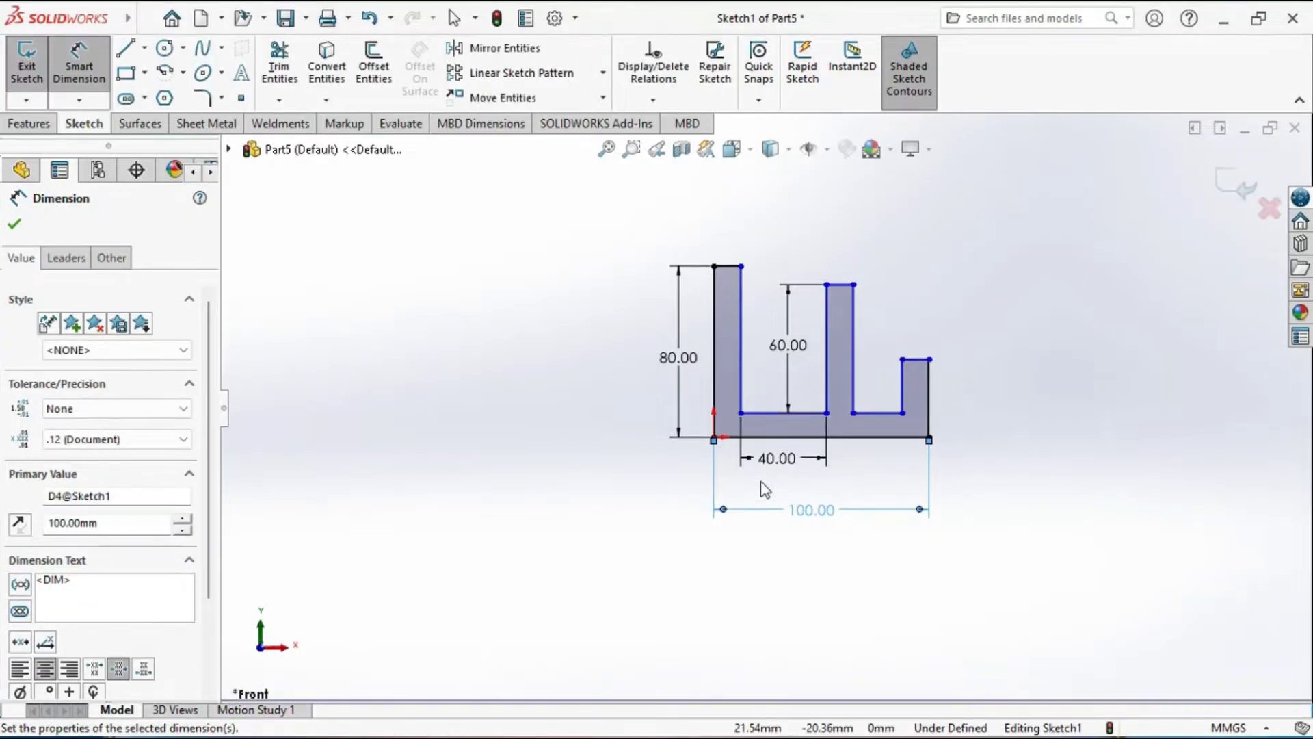
Step: Dimension the shortest upright's outer vertical edge to 40 mm
click(930, 390)
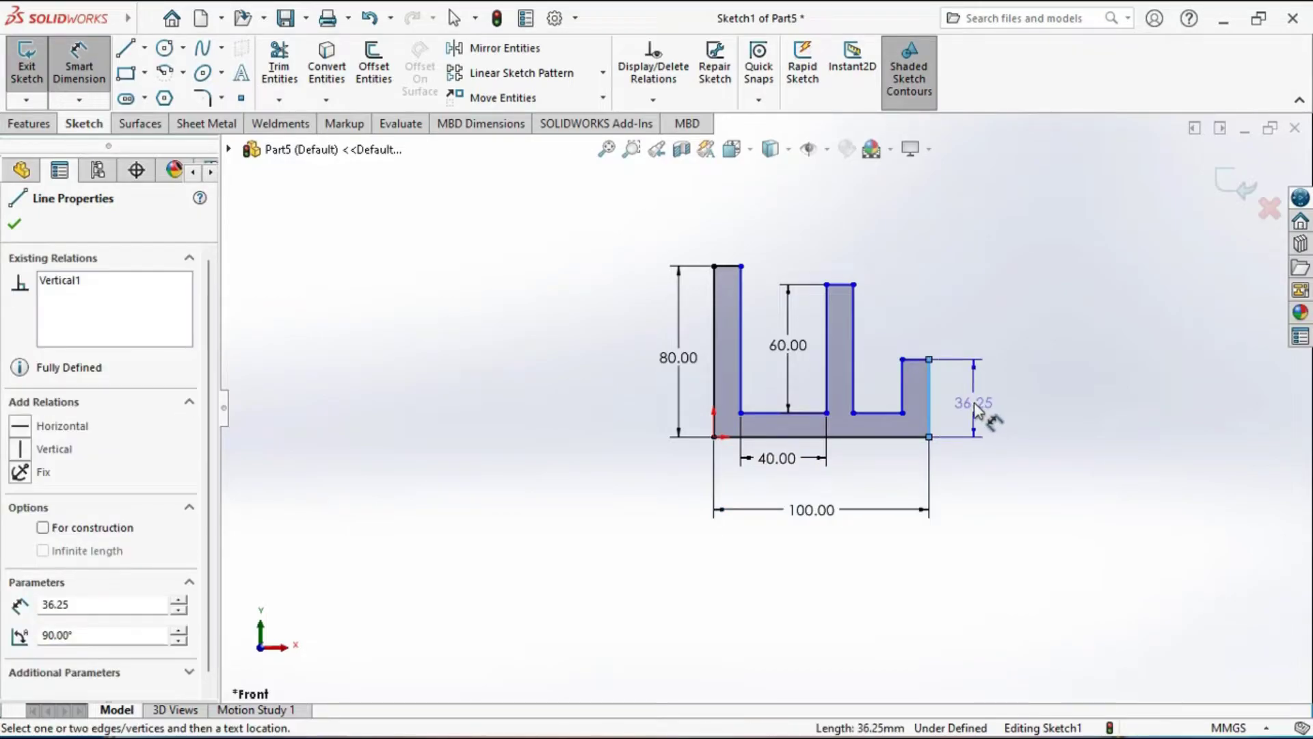
click(979, 409)
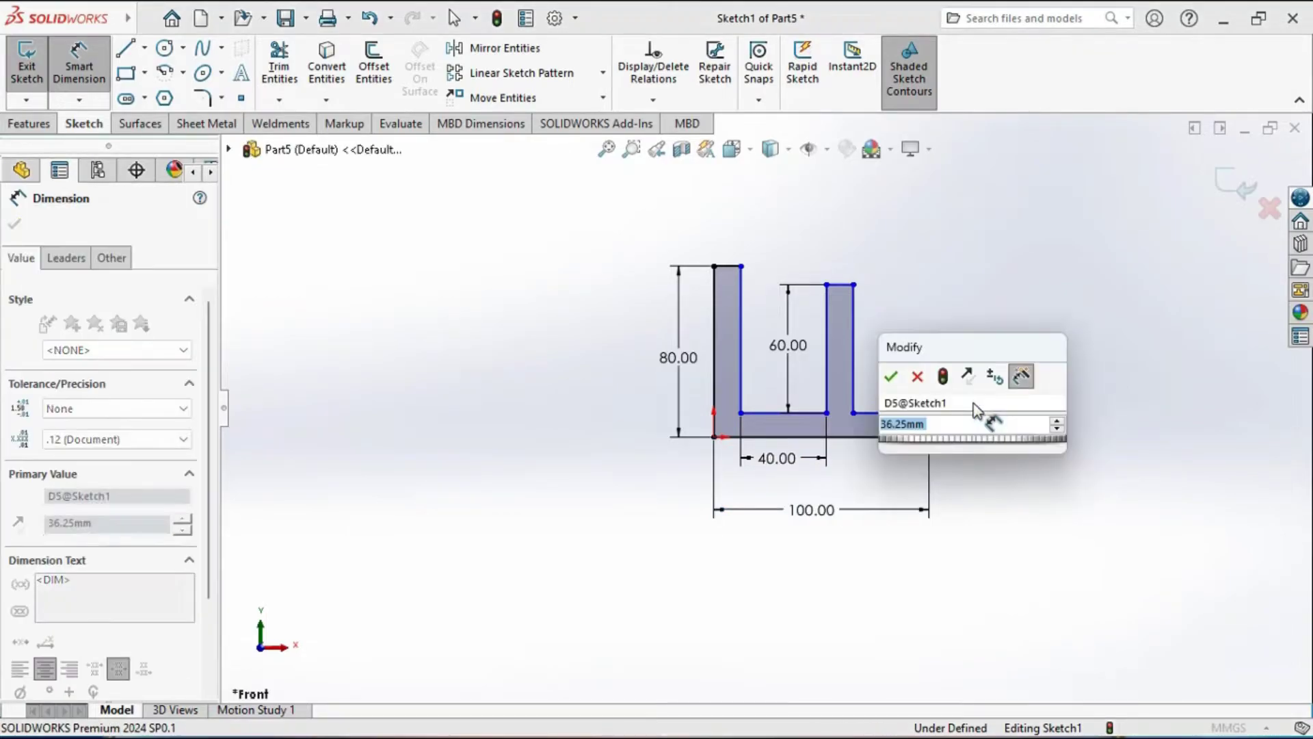
text(40)
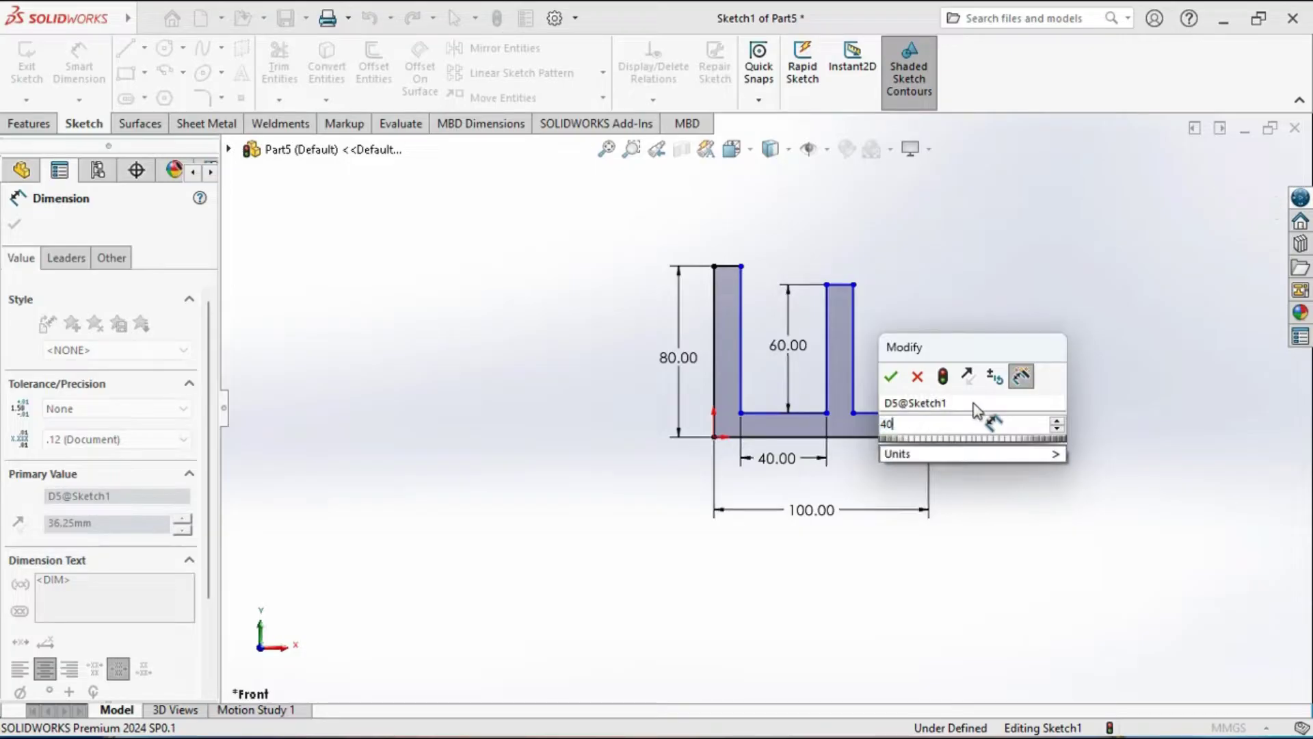
key(Return)
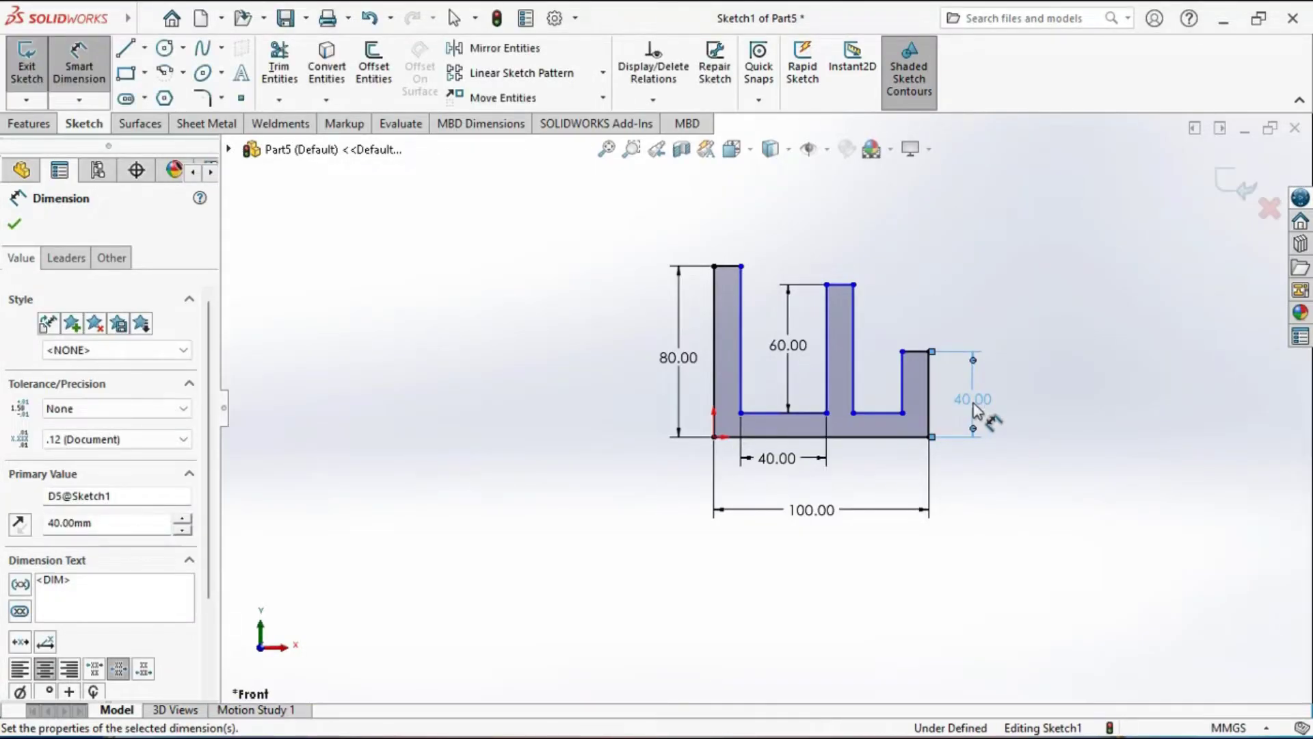
click(977, 410)
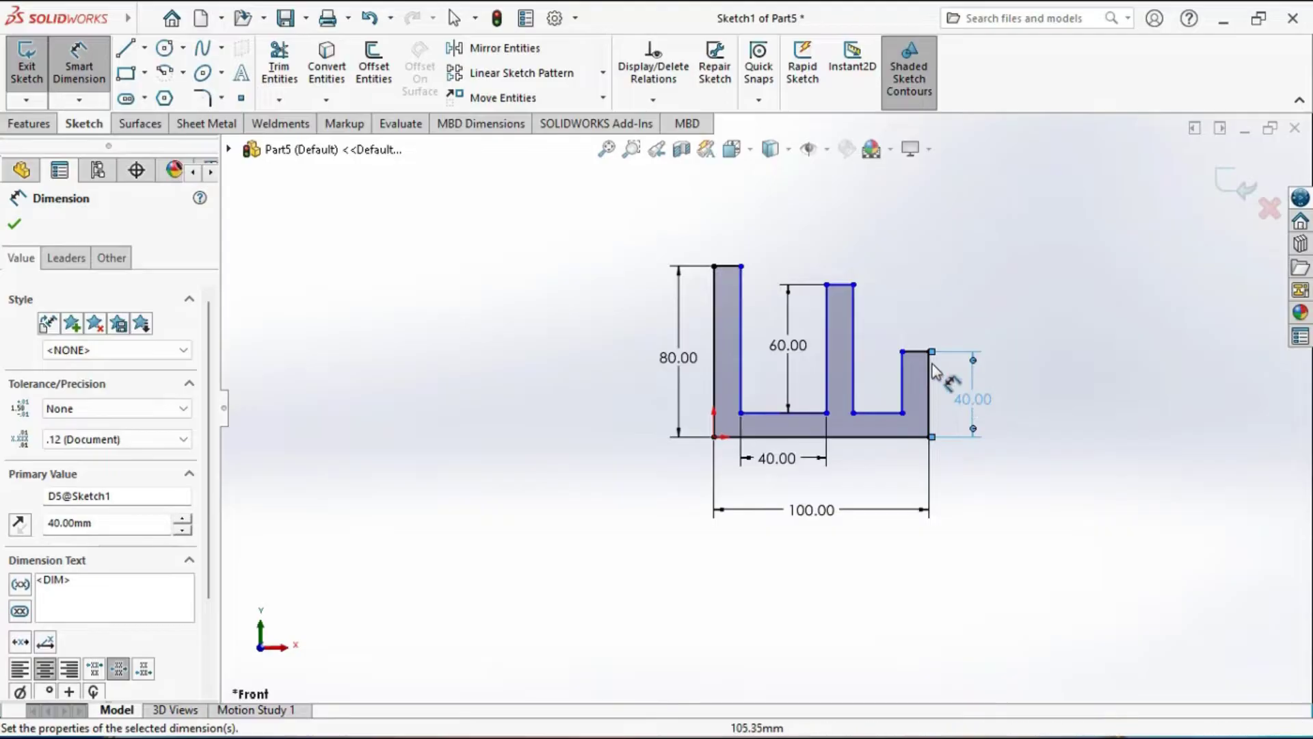
Step: Dimension the shortest upright's top edge to 10 mm to set the upright thickness
click(920, 352)
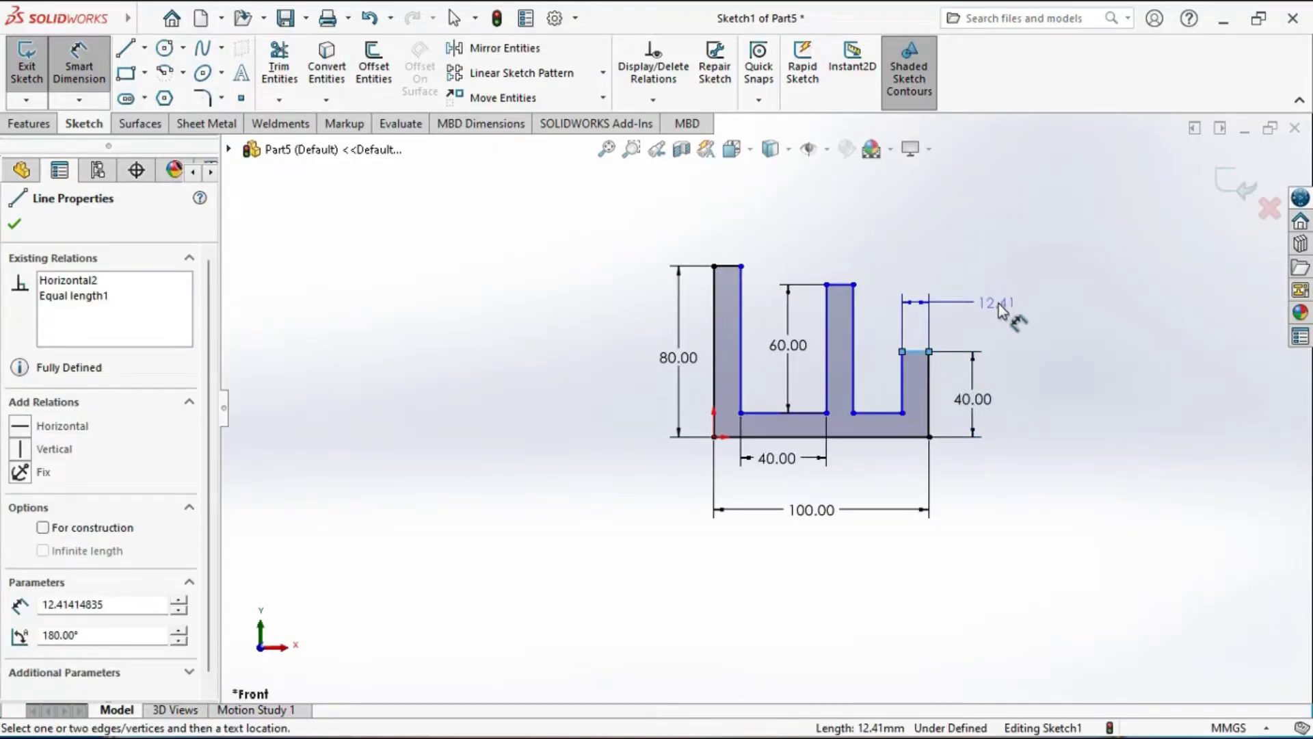
click(1001, 307)
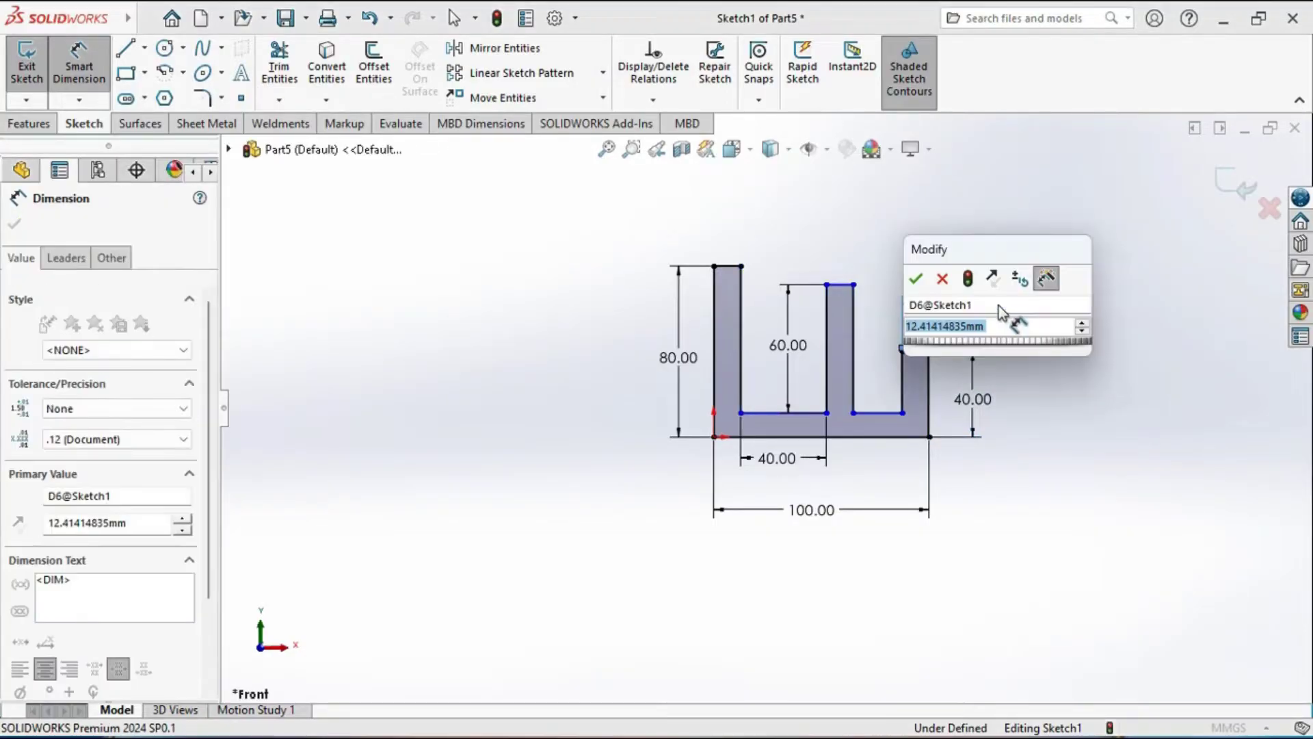
text(10)
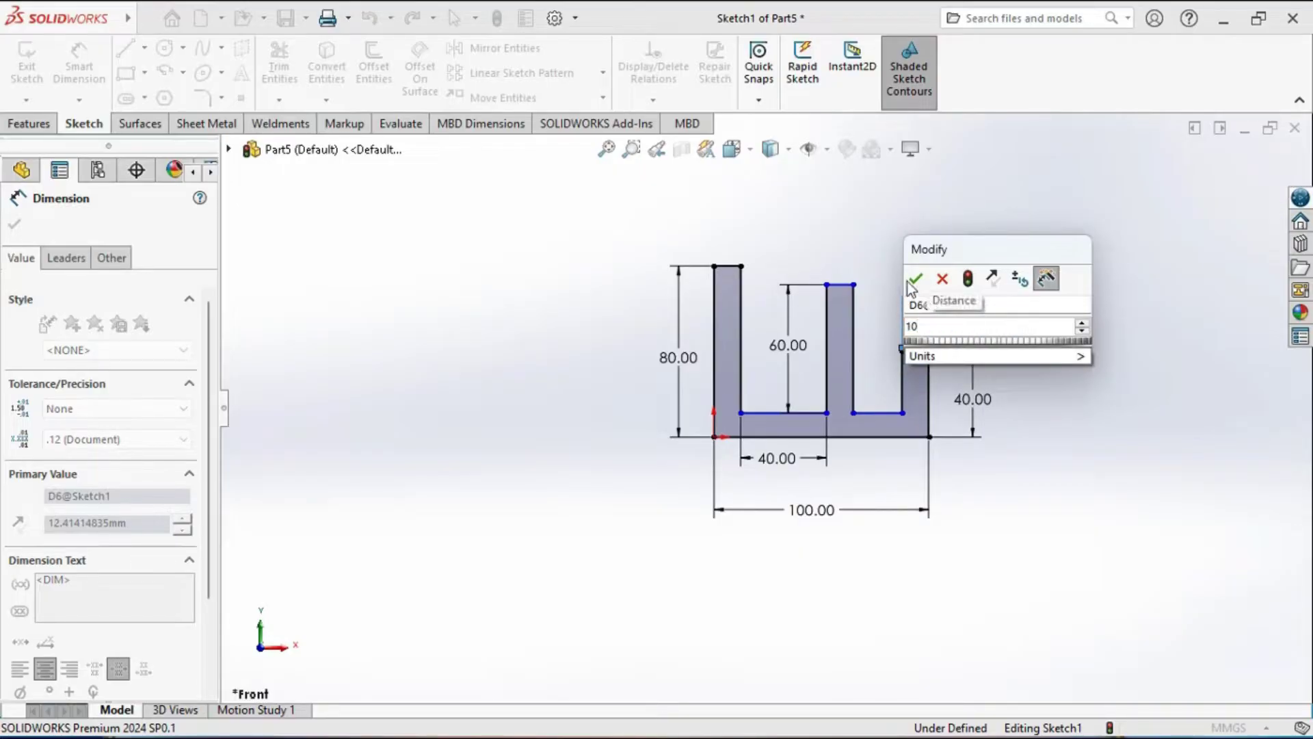
click(915, 278)
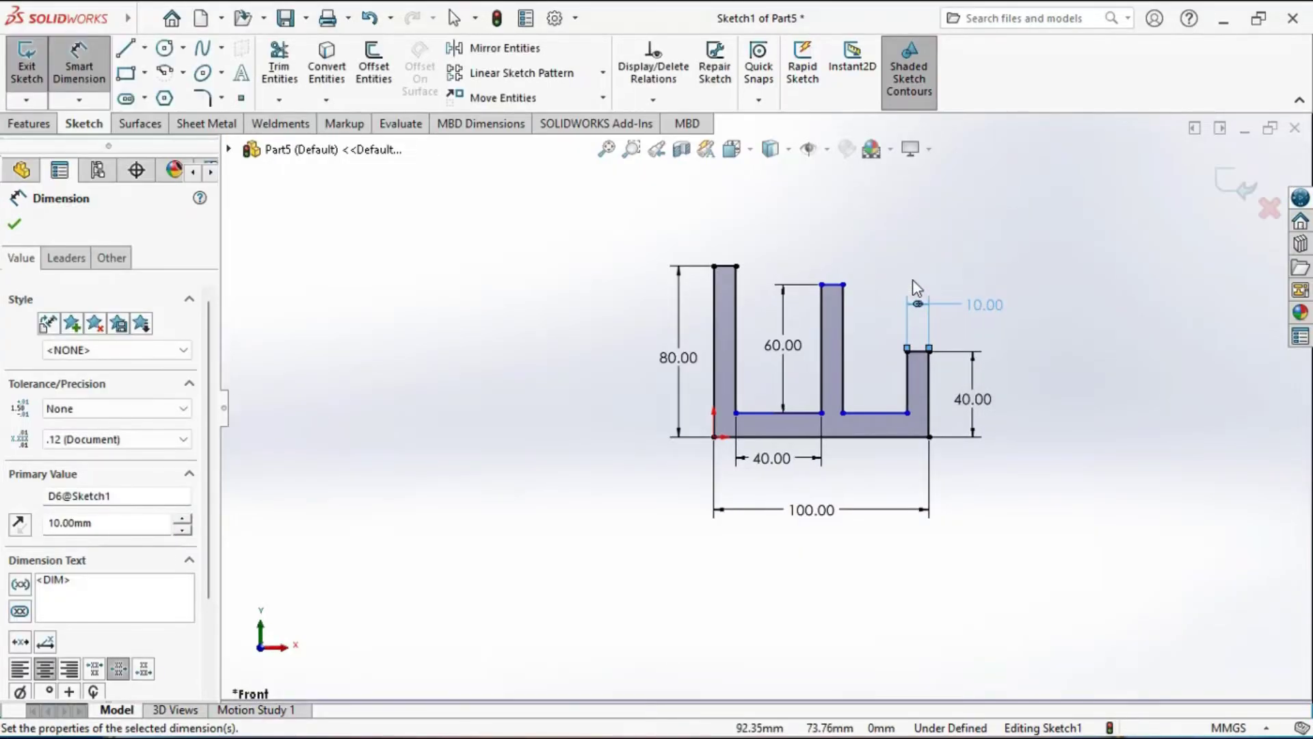
Step: Dimension the floor thickness between the floor segment beside the shortest upright and the bottom edge to 10 mm
click(894, 413)
click(900, 437)
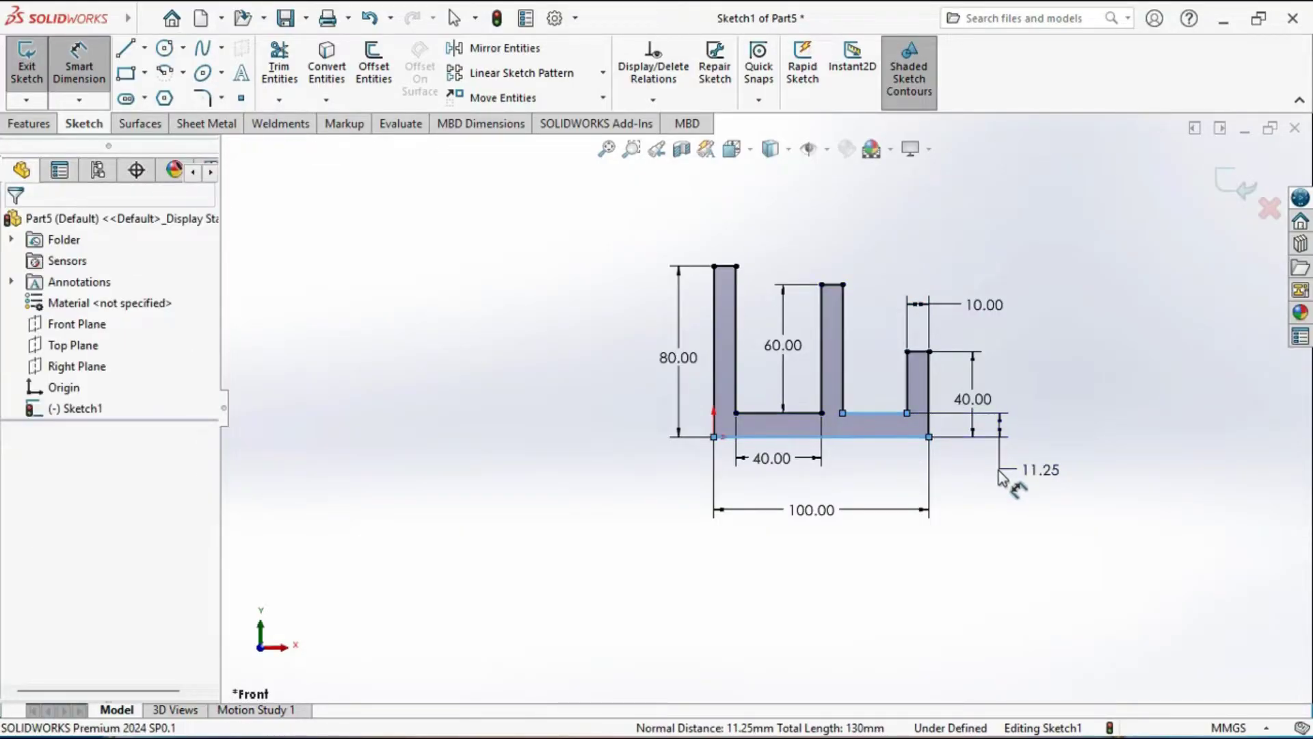
click(1003, 477)
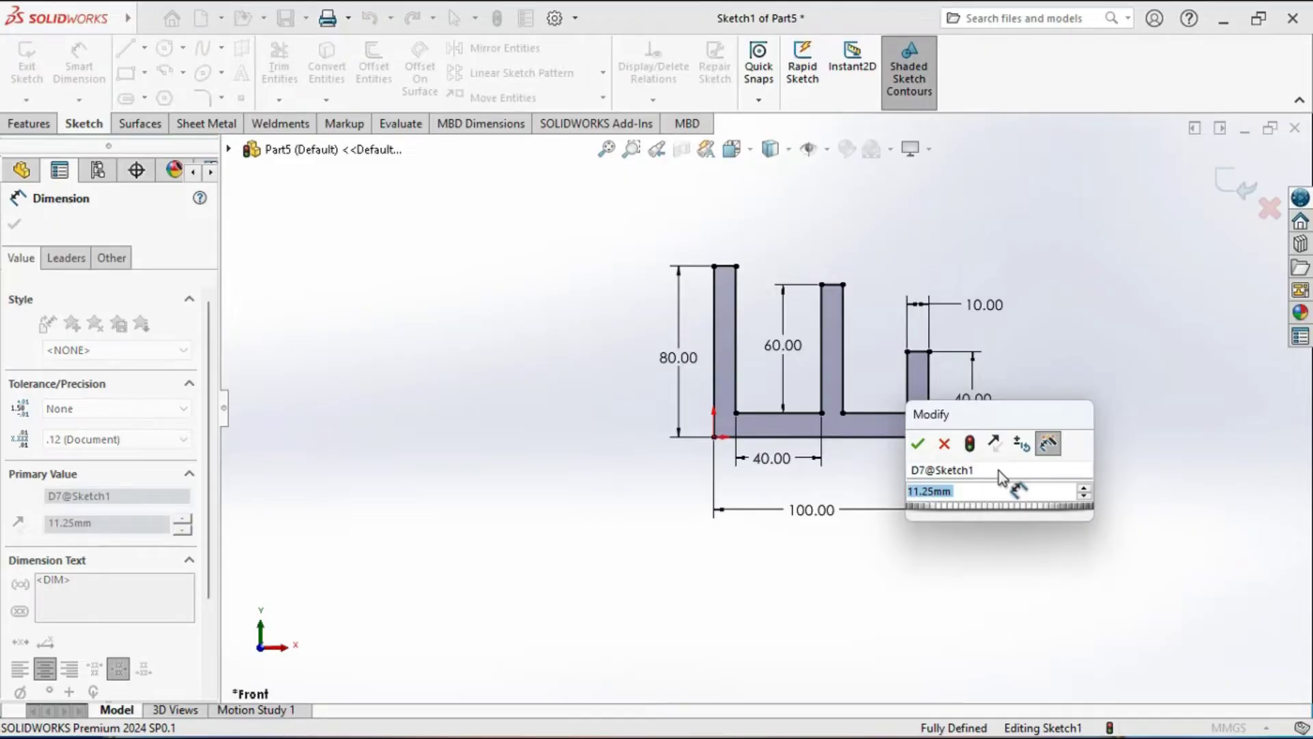
text(10)
click(918, 446)
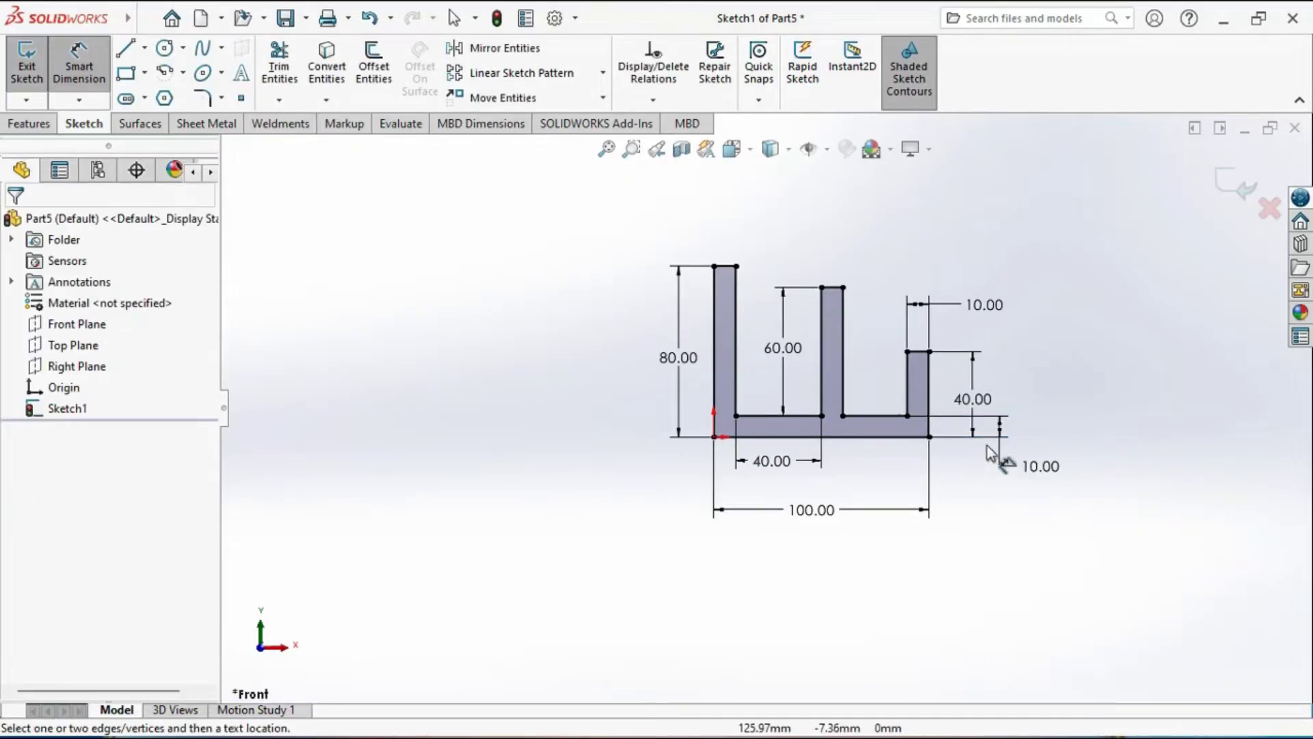
Step: Reposition the 10 mm floor thickness and 40 mm height dimensions beside the shortest upright so they do not crowd each other
drag(1041, 479, 1004, 493)
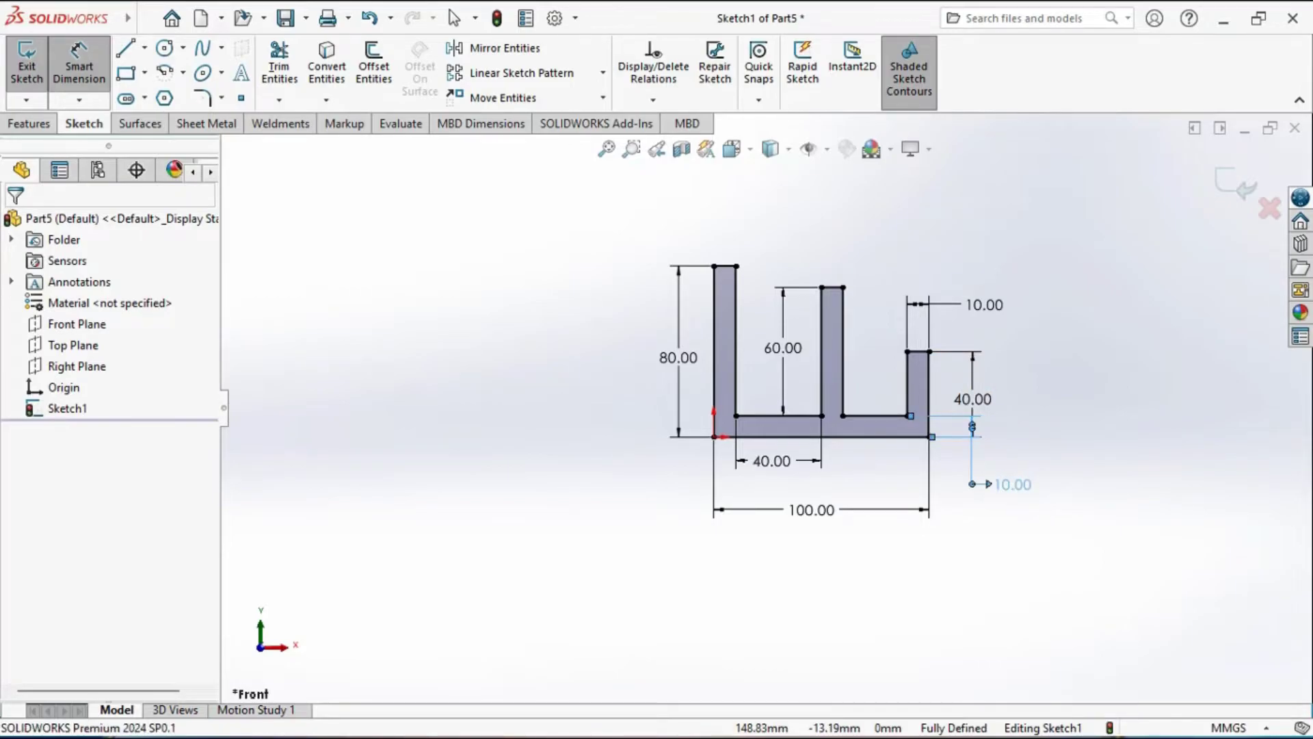
drag(995, 409, 1009, 397)
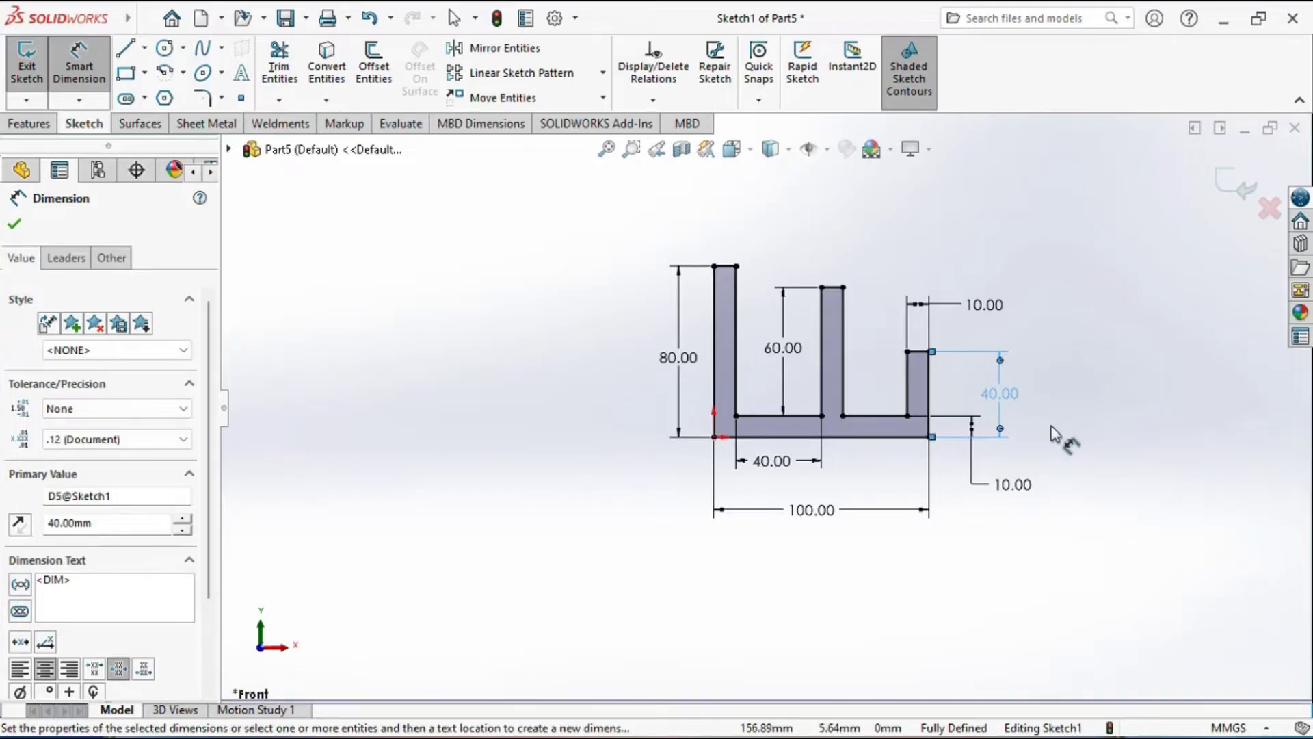
key(Escape)
Step: Extrude the organizer profile 60 mm with the Mid Plane end condition and show the solid in isometric view
key(z)
ctrl+middle_drag(1018, 452, 957, 465)
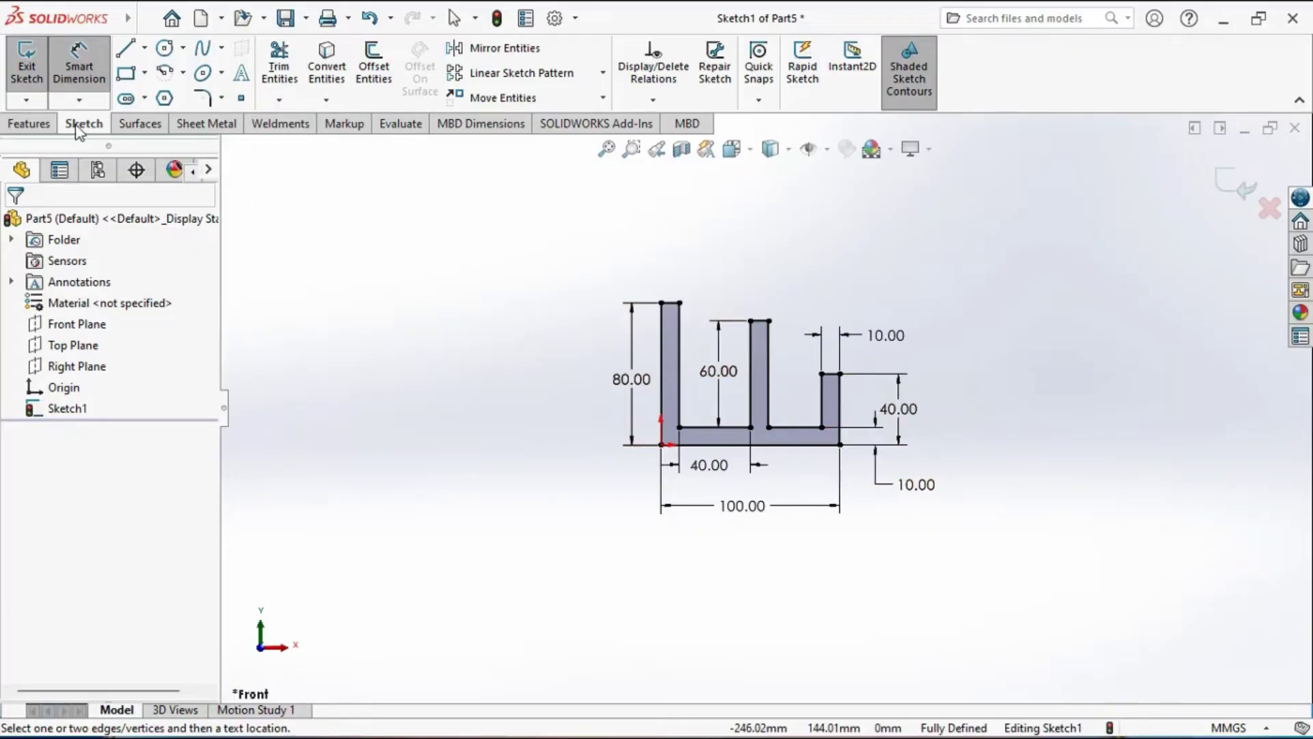
click(34, 124)
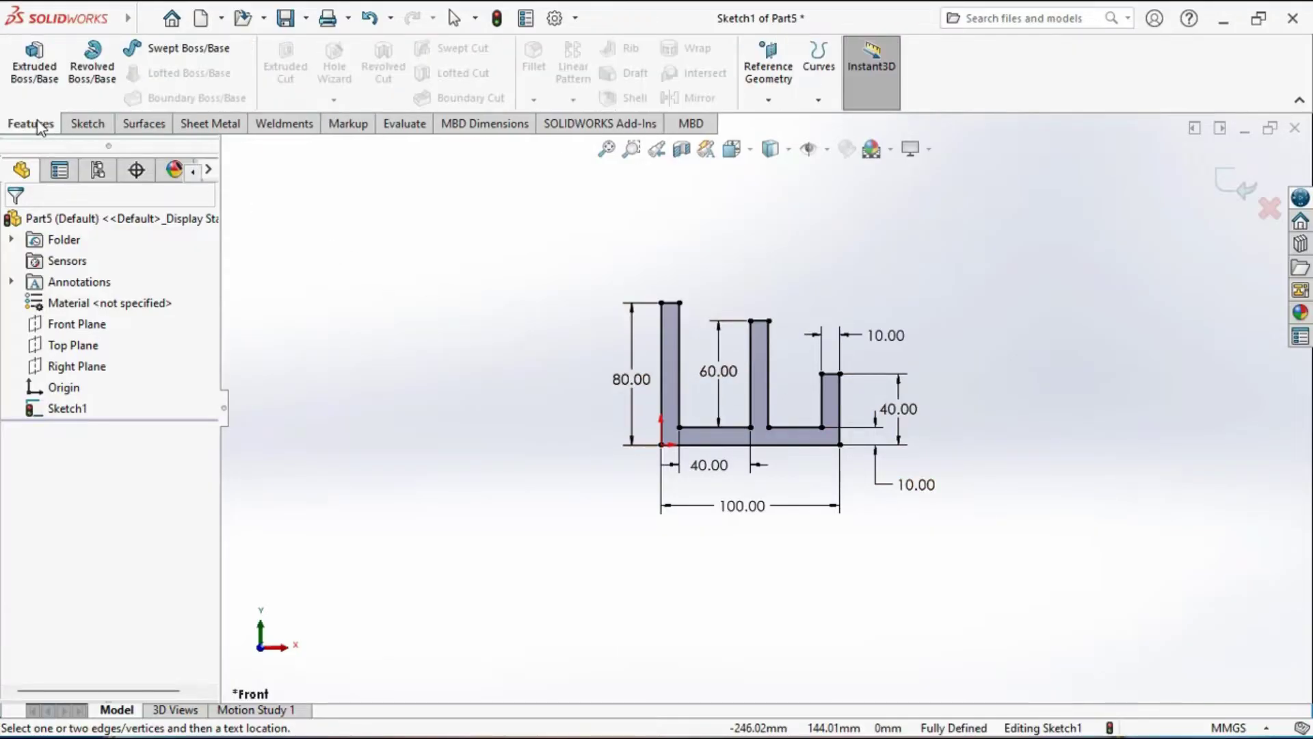
click(35, 71)
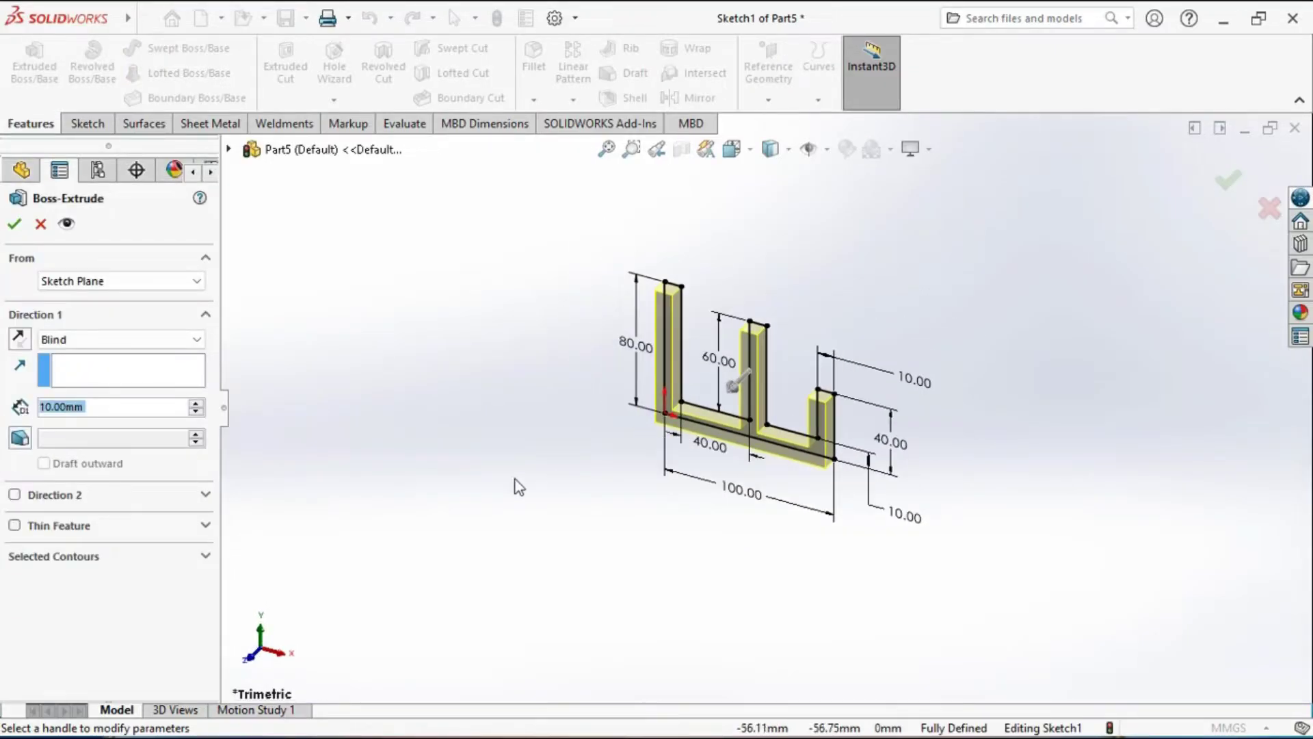
text(60)
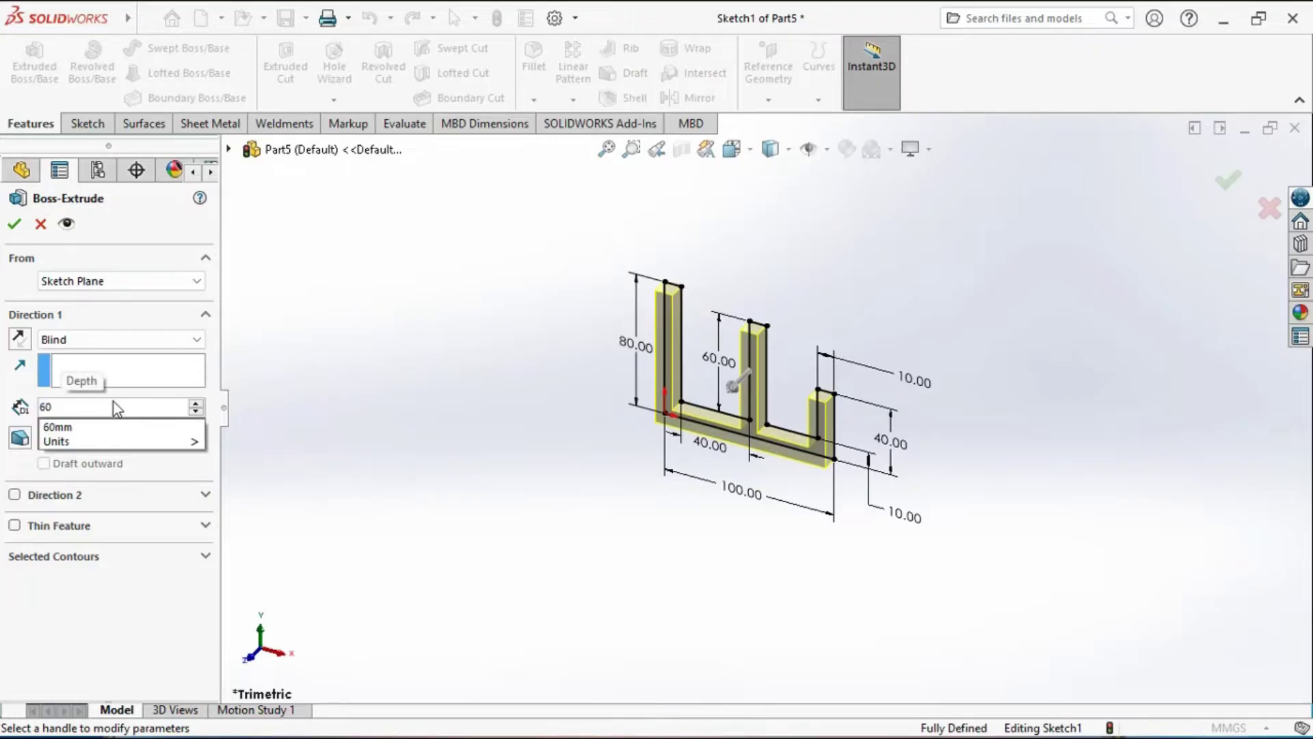
key(Return)
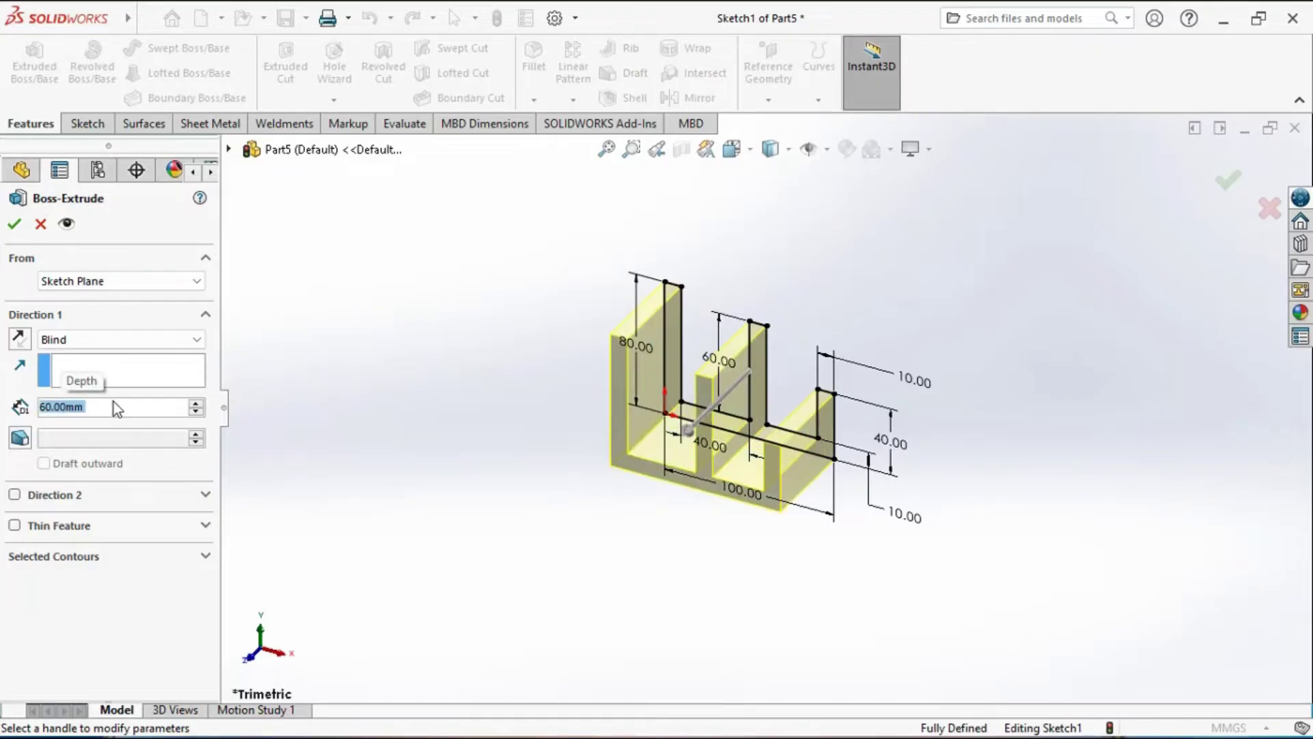
click(85, 338)
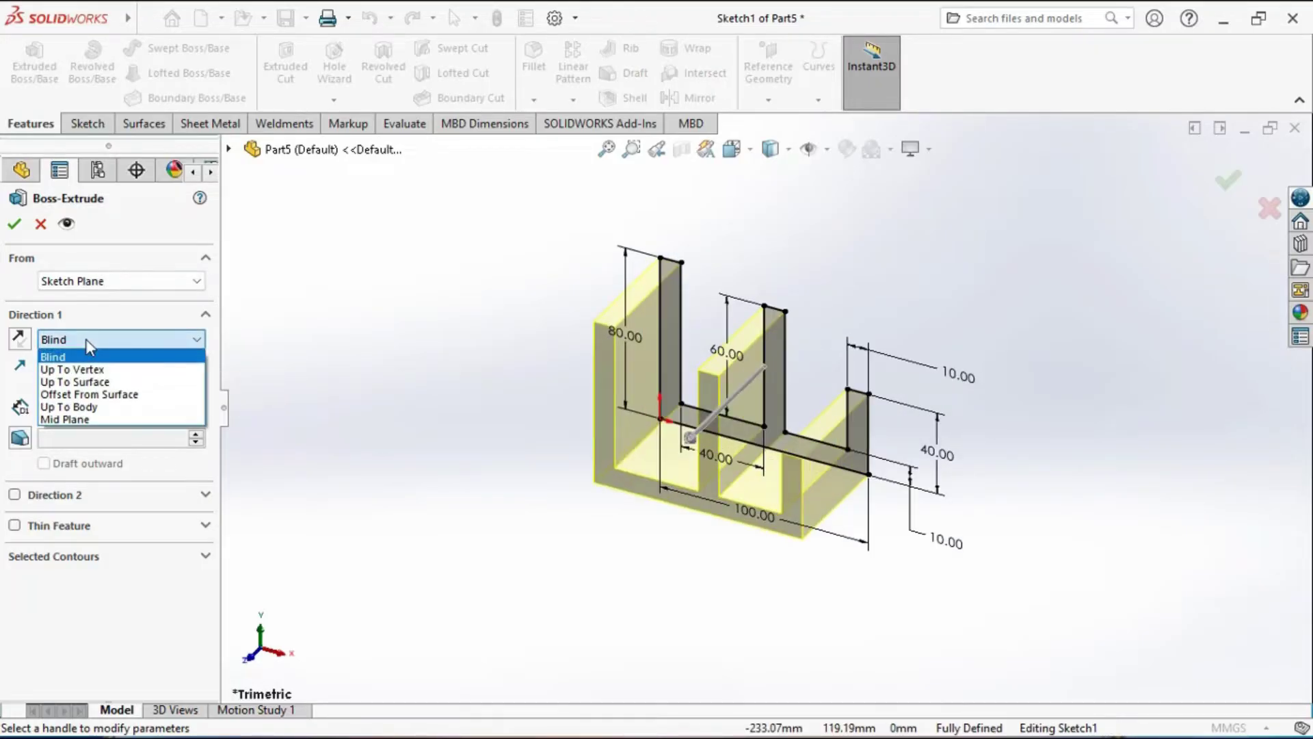
click(92, 419)
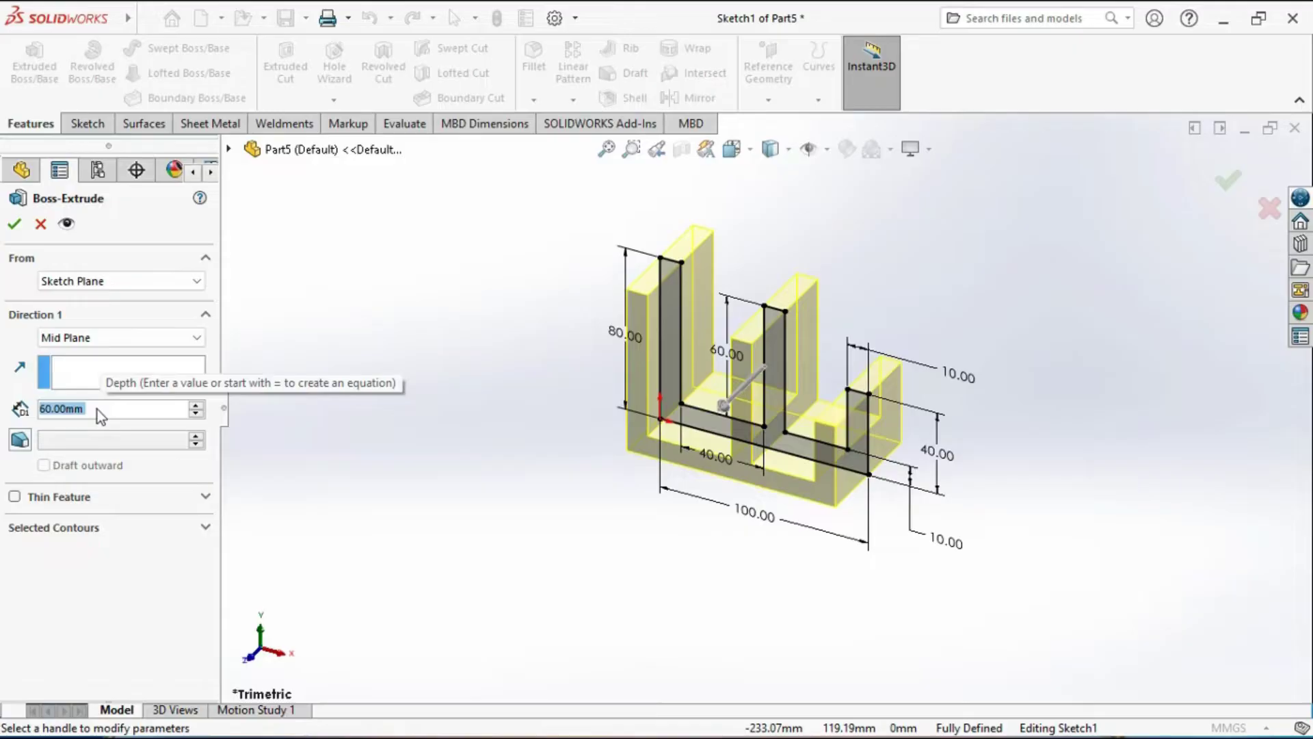
click(13, 224)
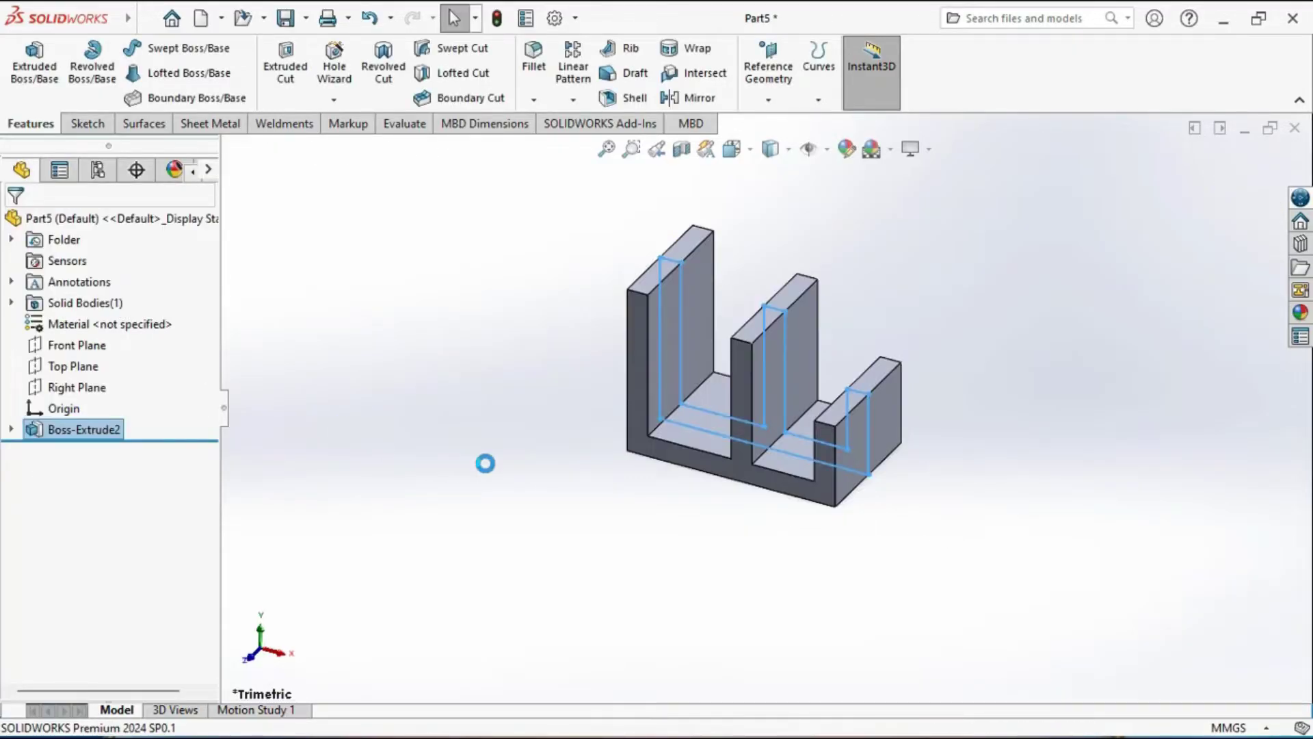
click(486, 463)
key(ctrl+7)
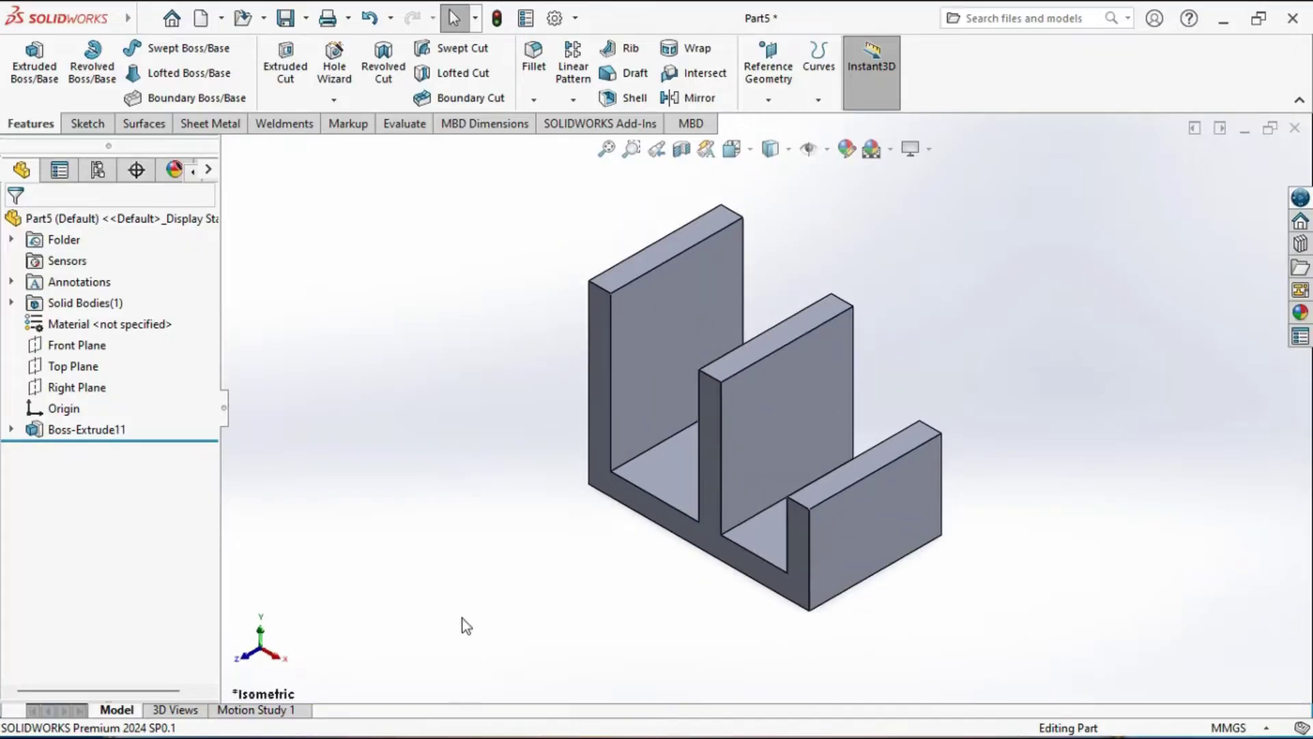
key(z)
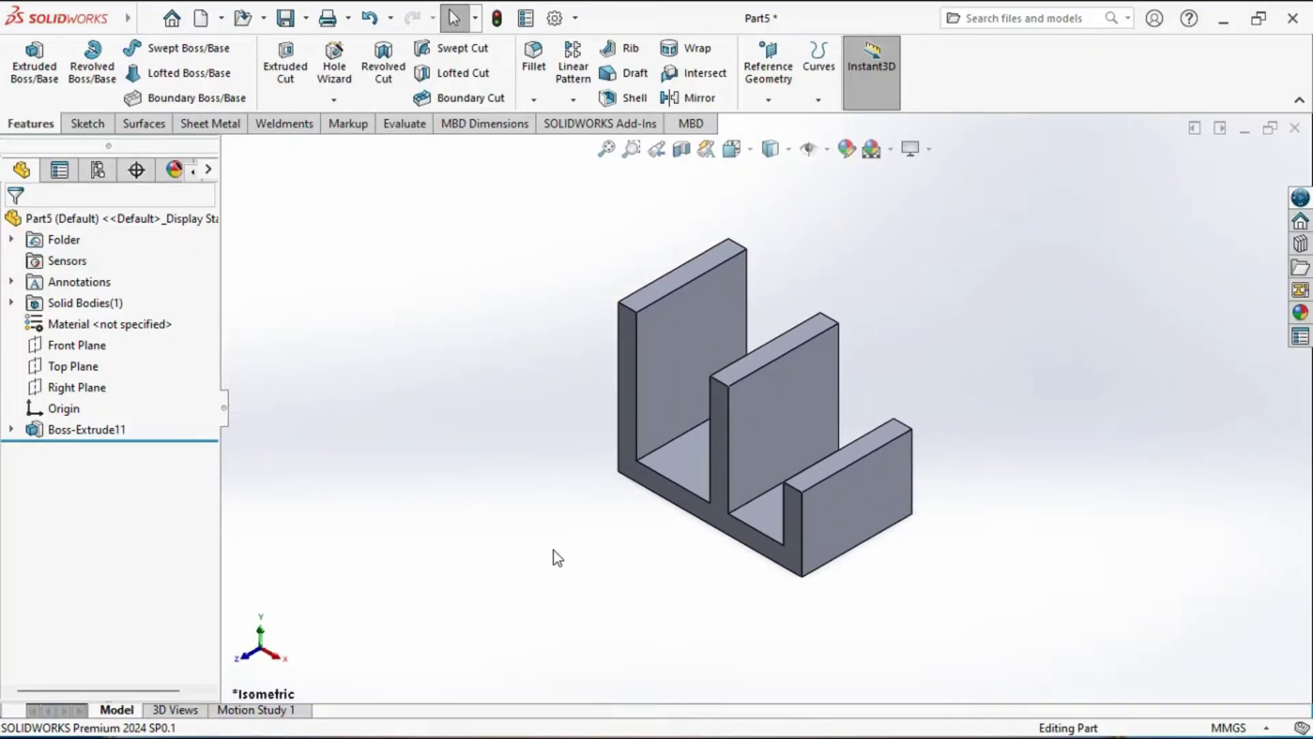
Step: On the organizer's front face, sketch connected straight lines outside the tallest upright, below the floor (about 140 mm) and outside the shortest upright (about 72 mm)
click(100, 125)
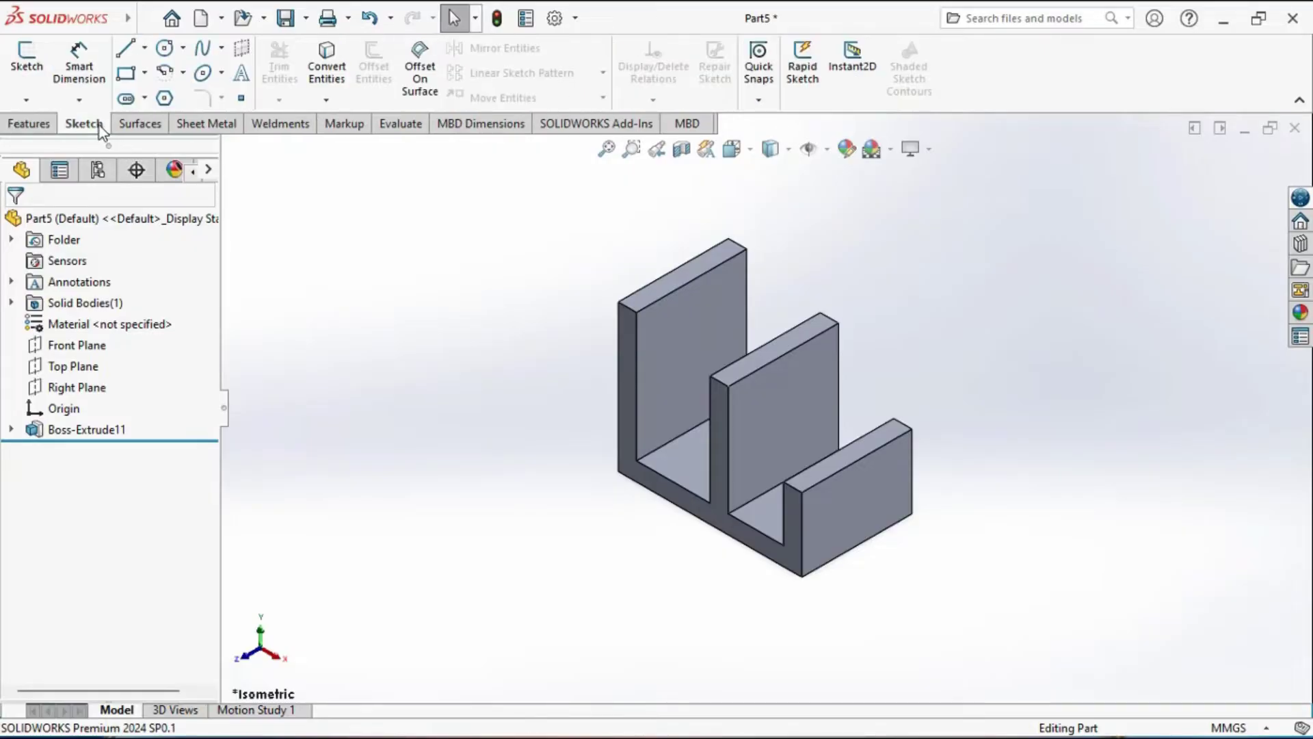
click(27, 68)
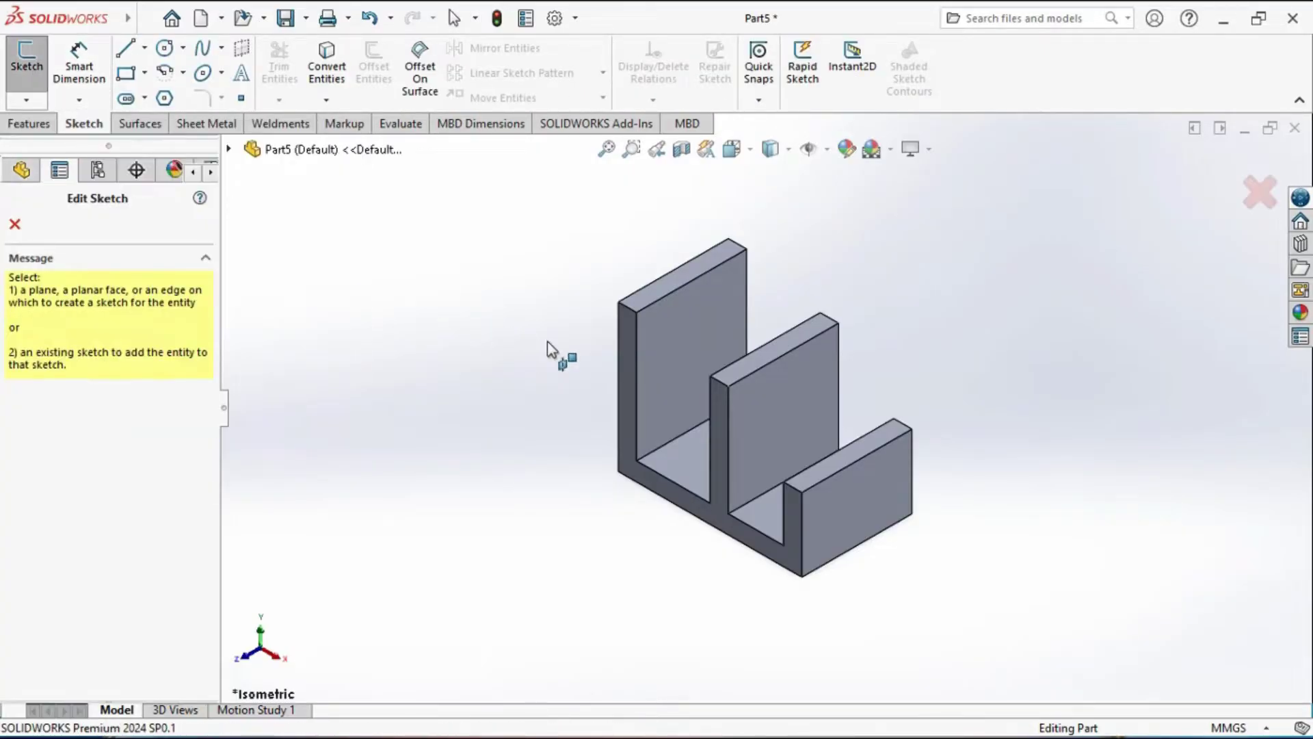
click(623, 378)
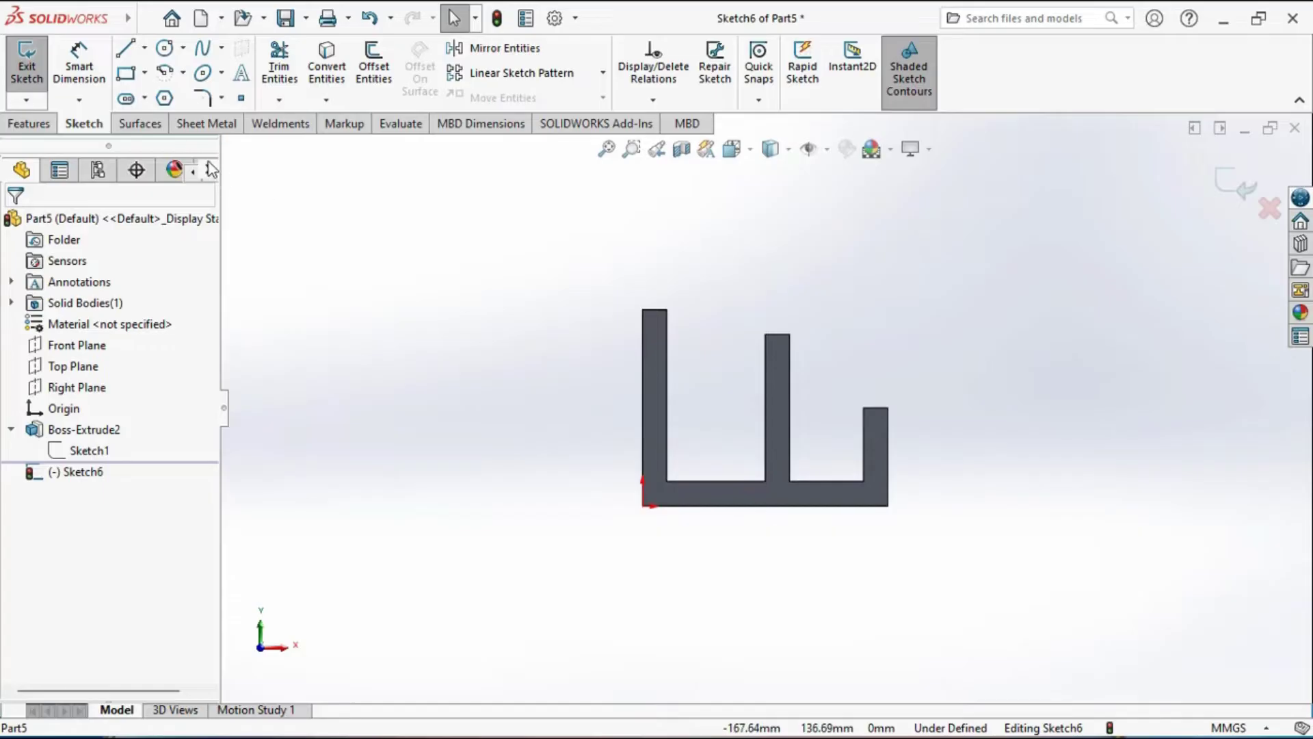
click(125, 49)
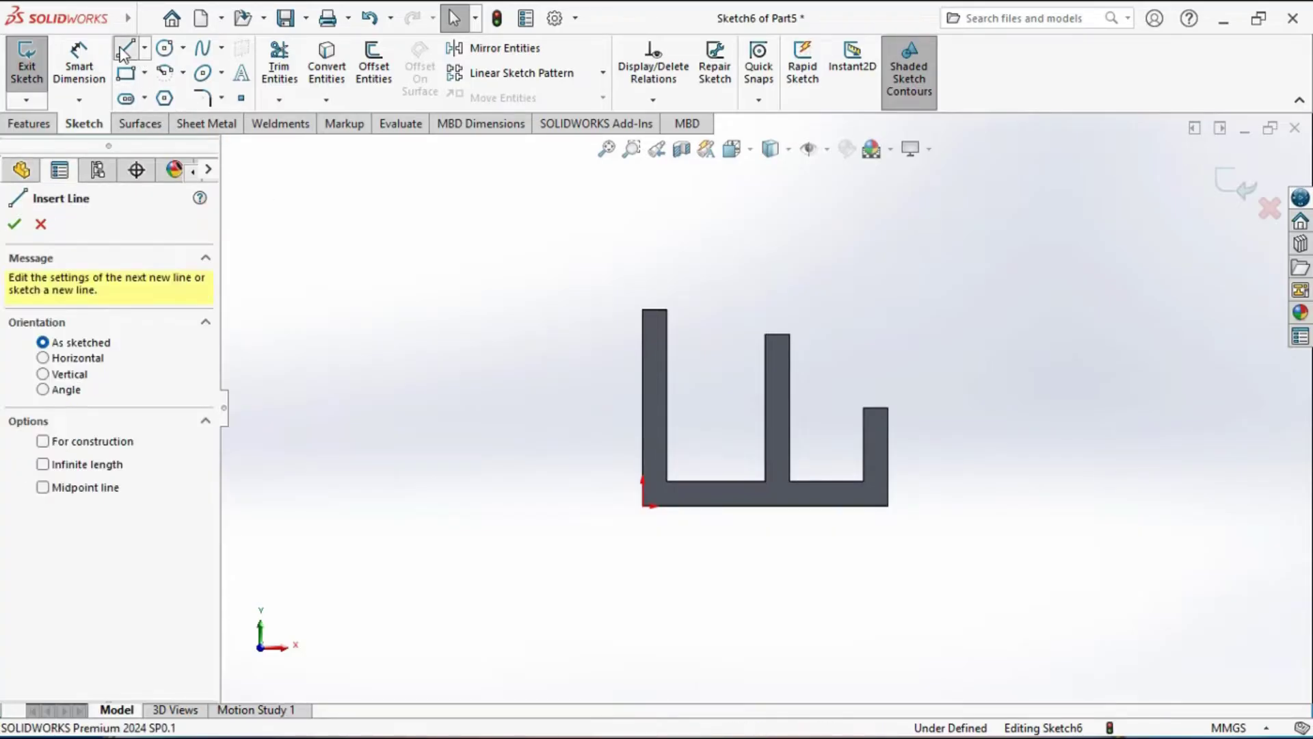
click(596, 267)
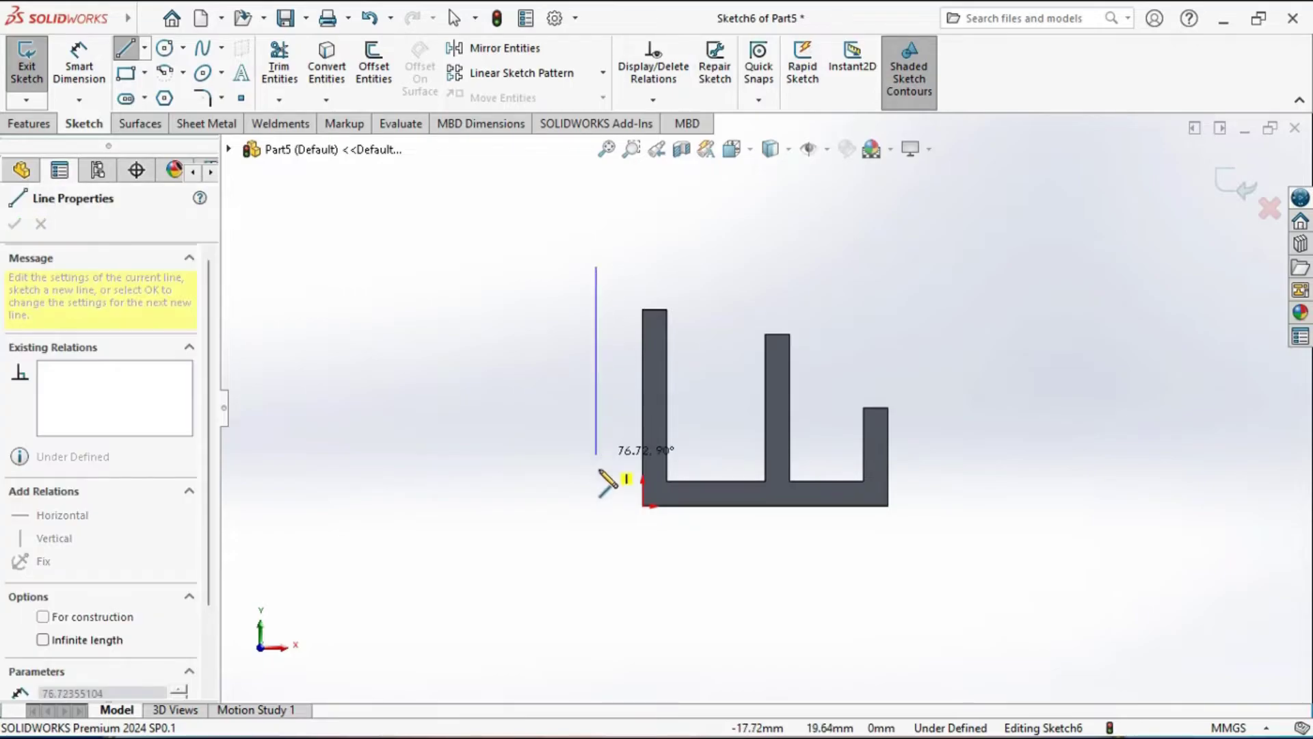
click(595, 546)
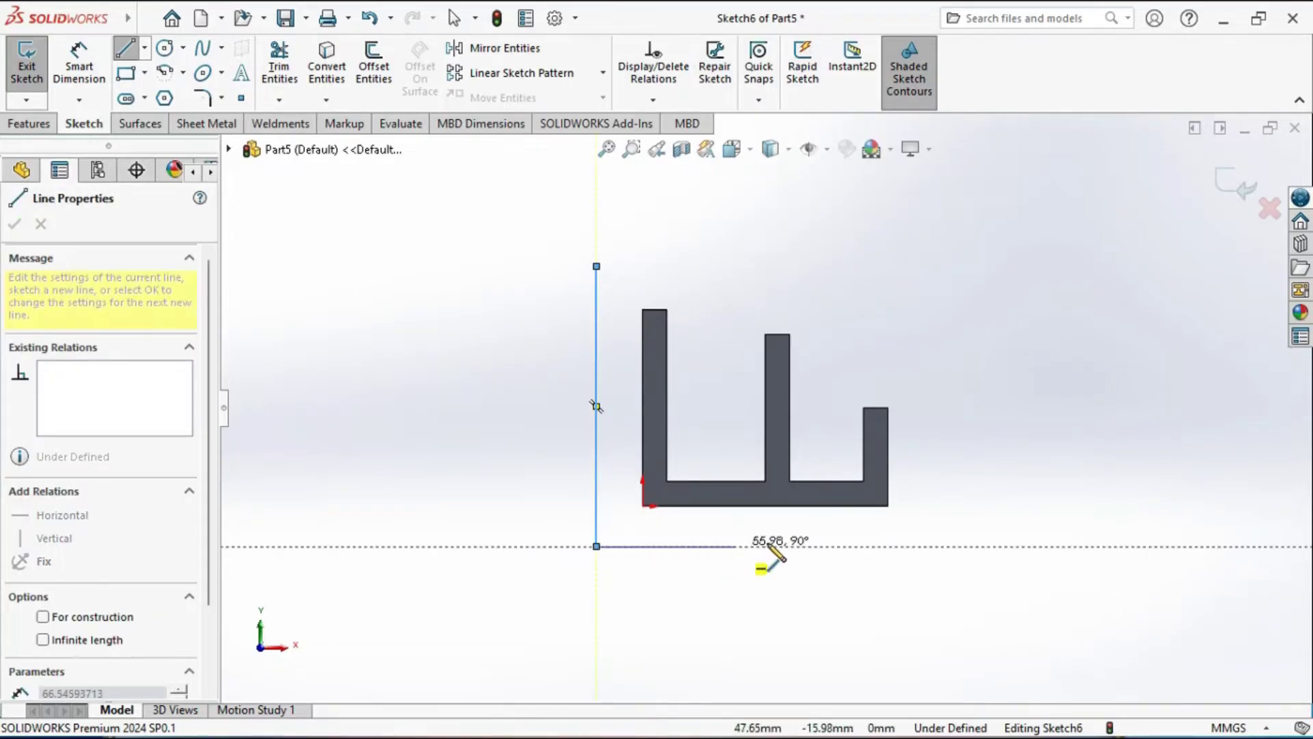
click(939, 546)
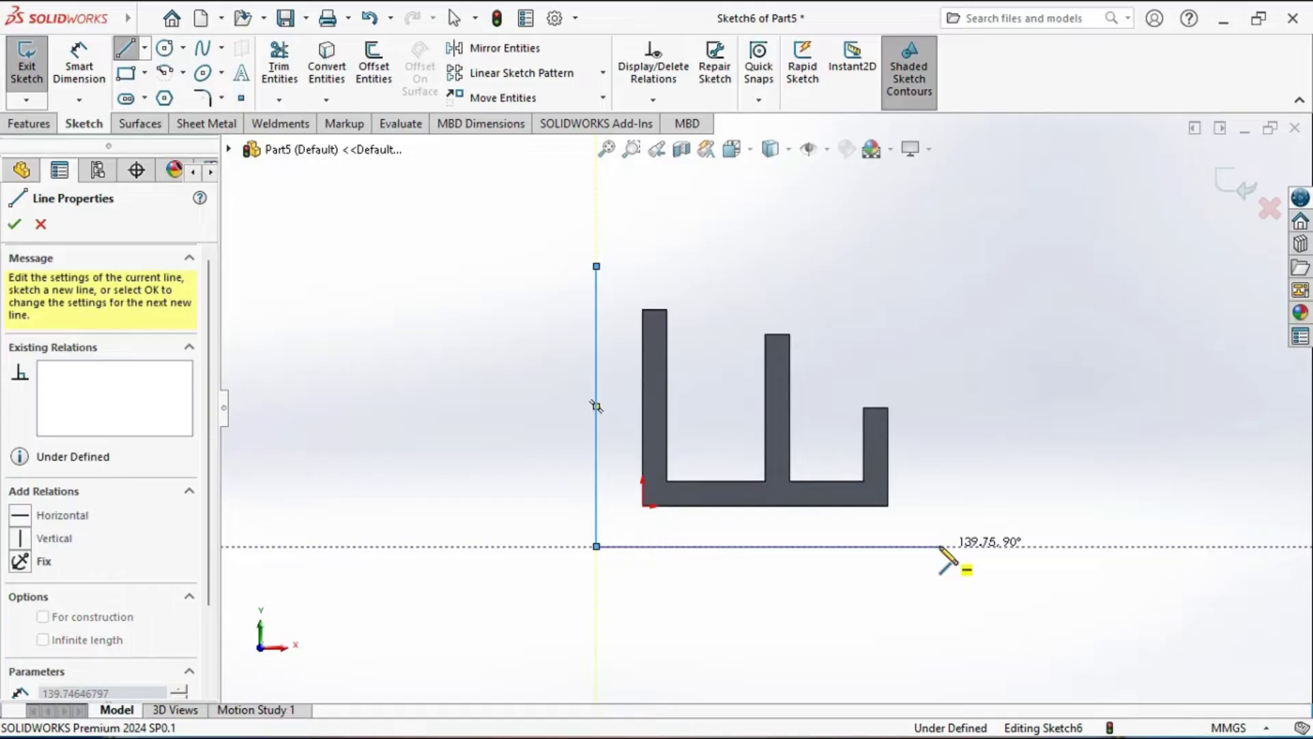
click(939, 370)
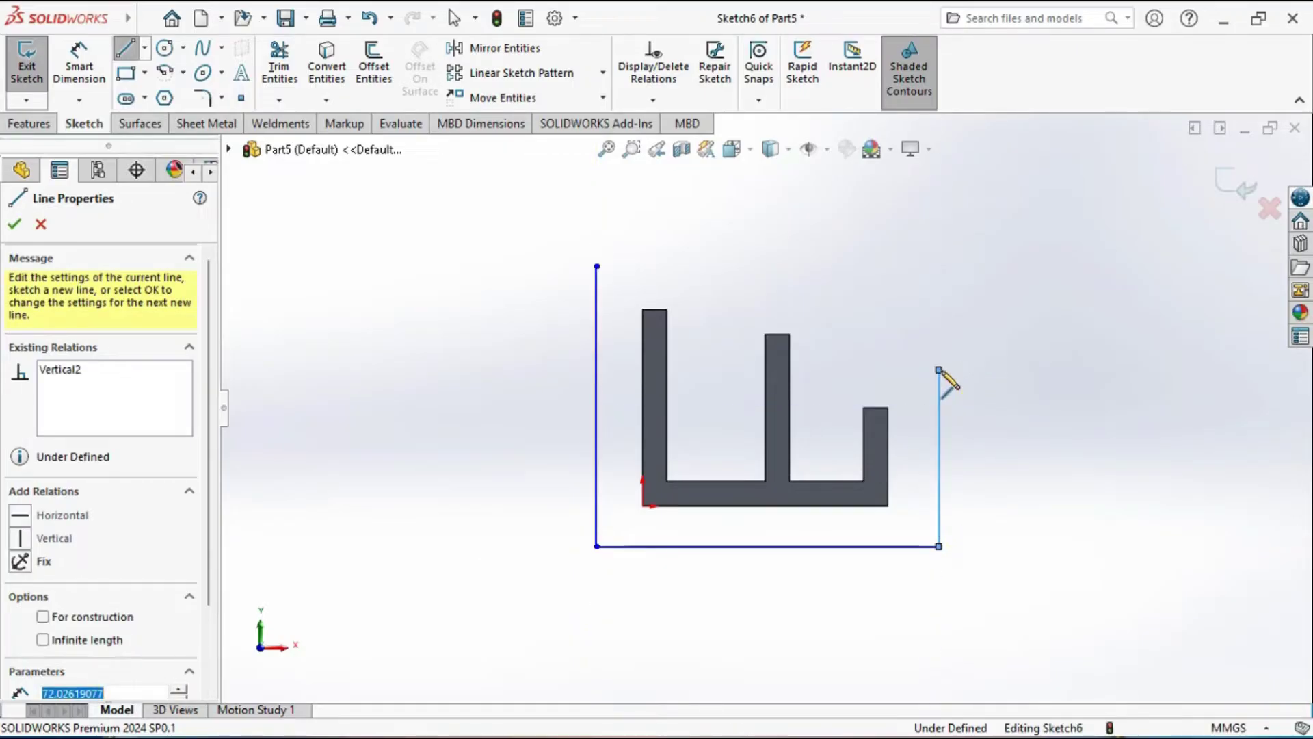